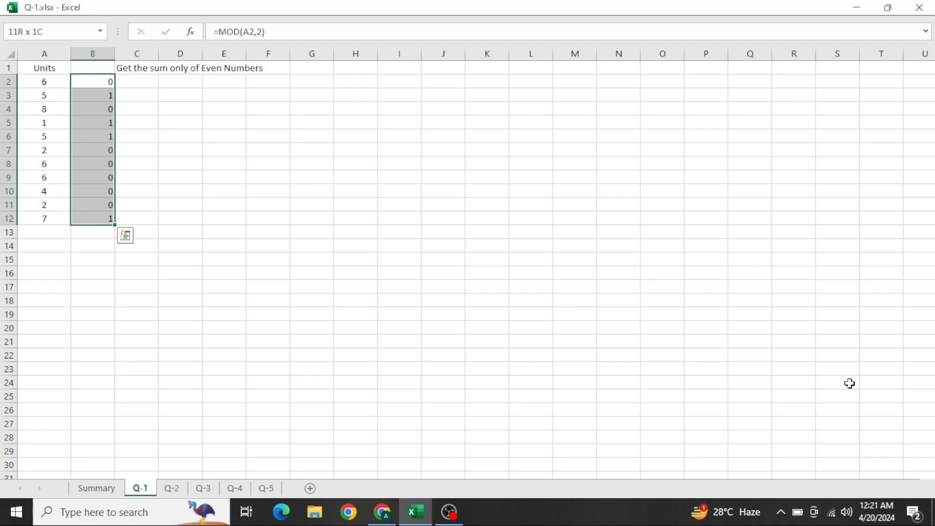
Review the first unit alongside its remainder, and the subtotal formula in A14 below the Units column
key(Left)
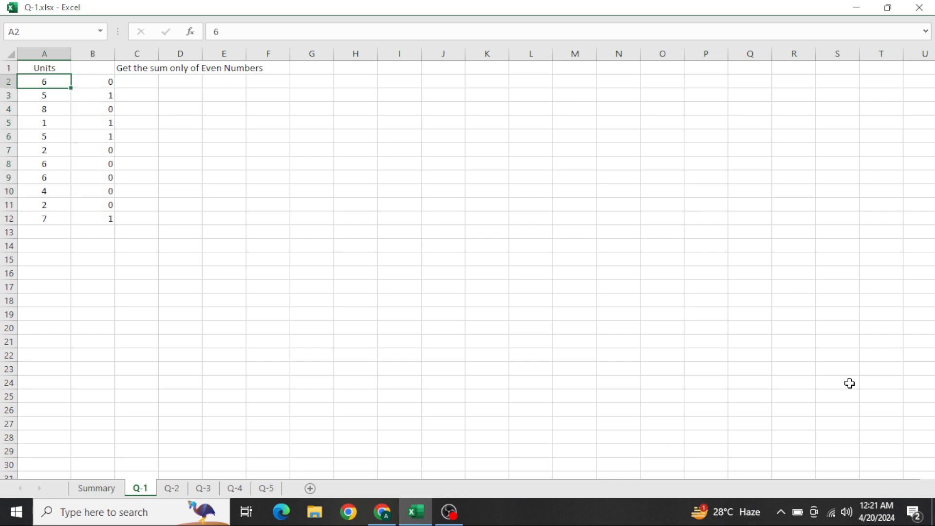
key(shift+Right)
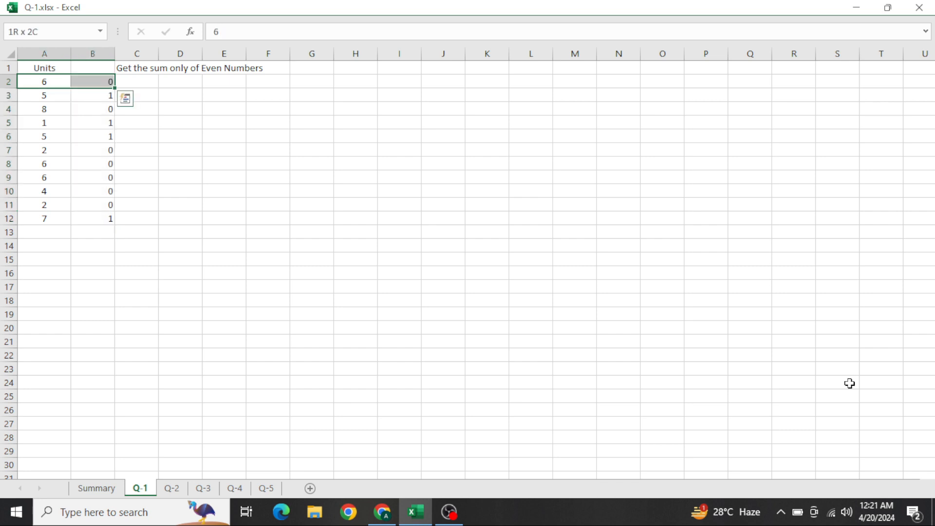
key(ctrl+Home)
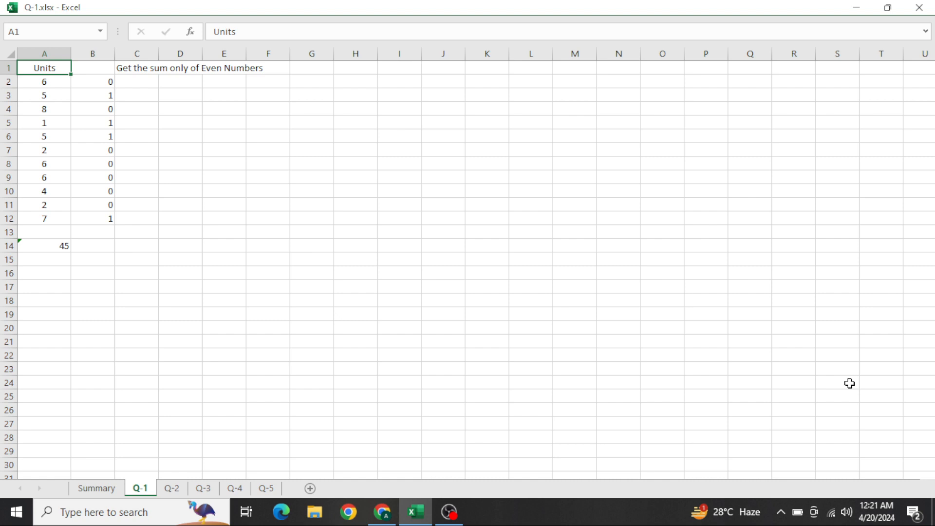
key(ctrl+Down)
key(ctrl+Down)
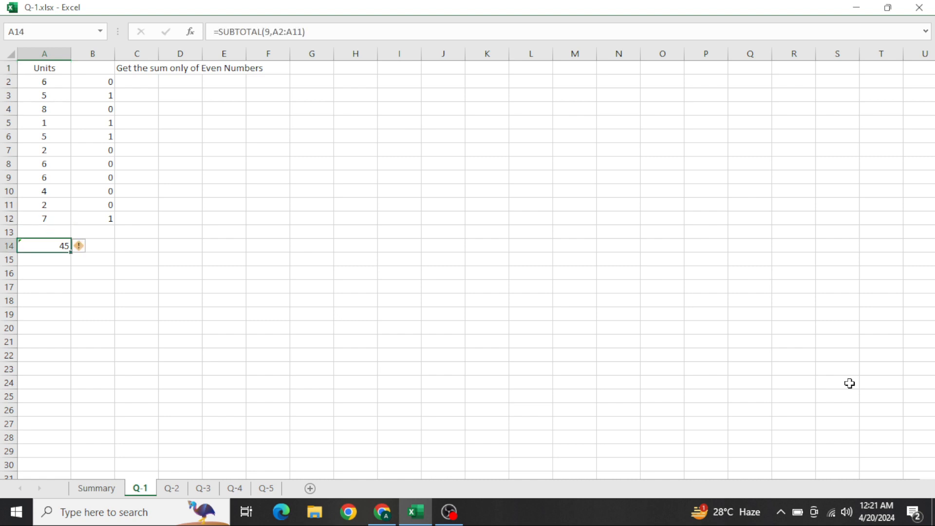
Start a SUMPRODUCT formula in F3, opening its first argument with a double negative (--)
key(Right)
key(Right)
key(Right)
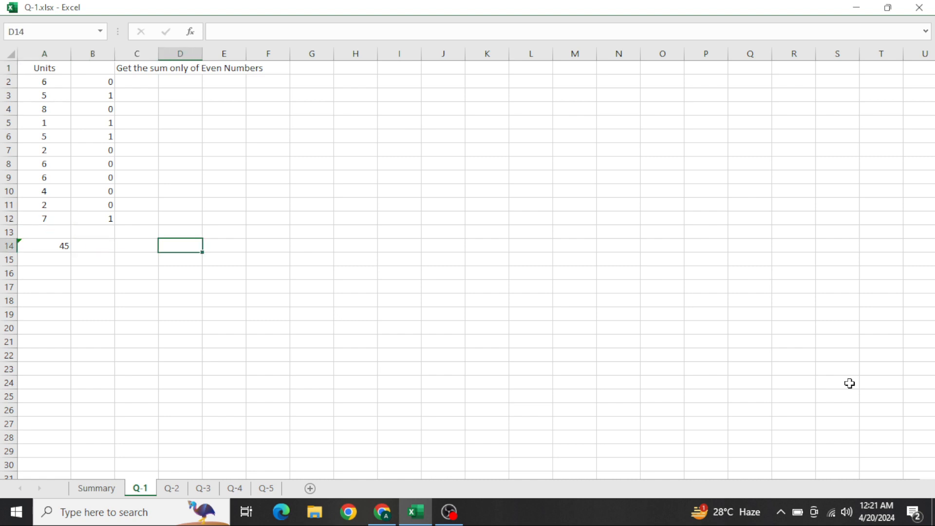
key(ctrl+Up)
key(Right)
key(Down)
key(Down)
key(Right)
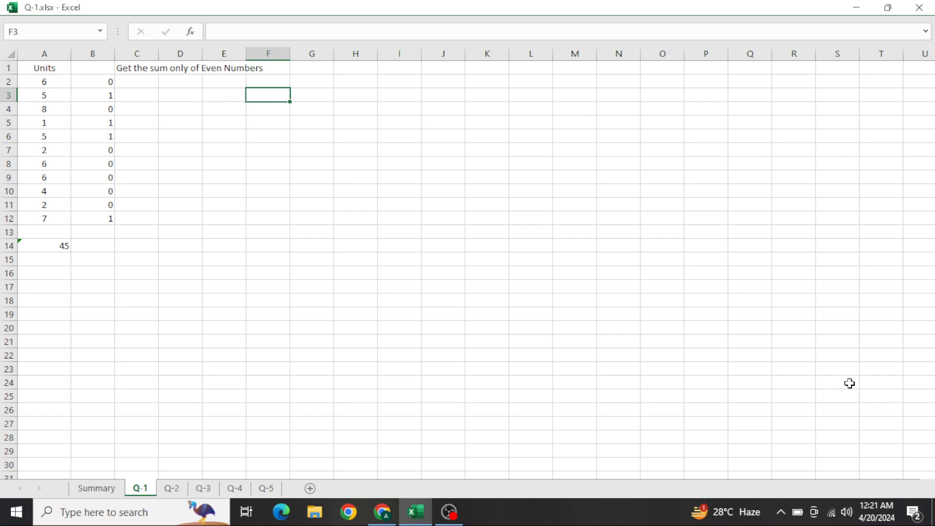
text(=sump)
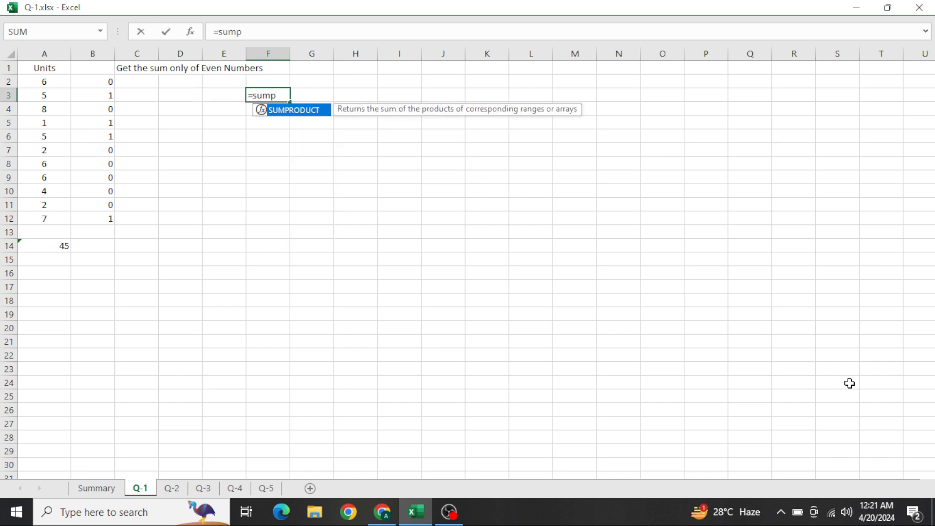
key(Tab)
text(--)
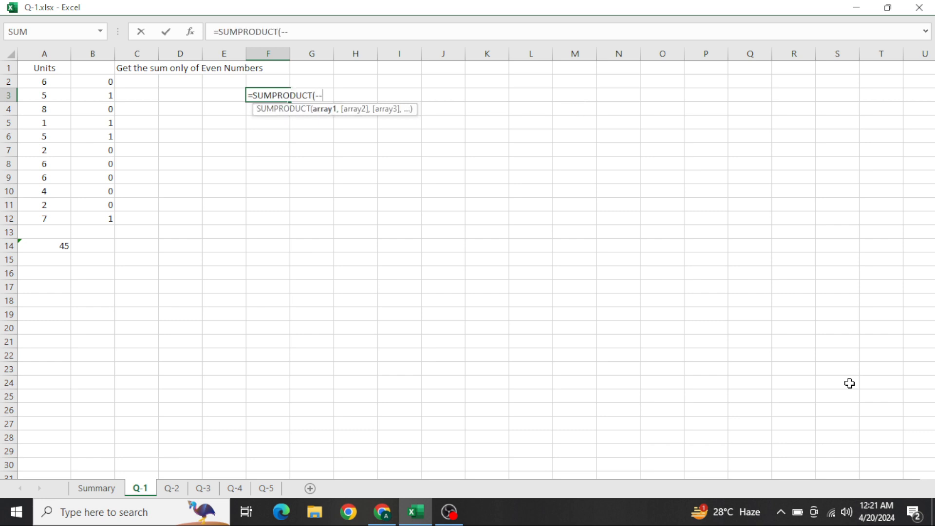
Add a parenthesized MOD(A2:A12,2) test inside the SUMPRODUCT formula, leaving the outer parenthesis open
text((mod)
key(Tab)
key(Left)
key(Left)
key(Left)
key(Left)
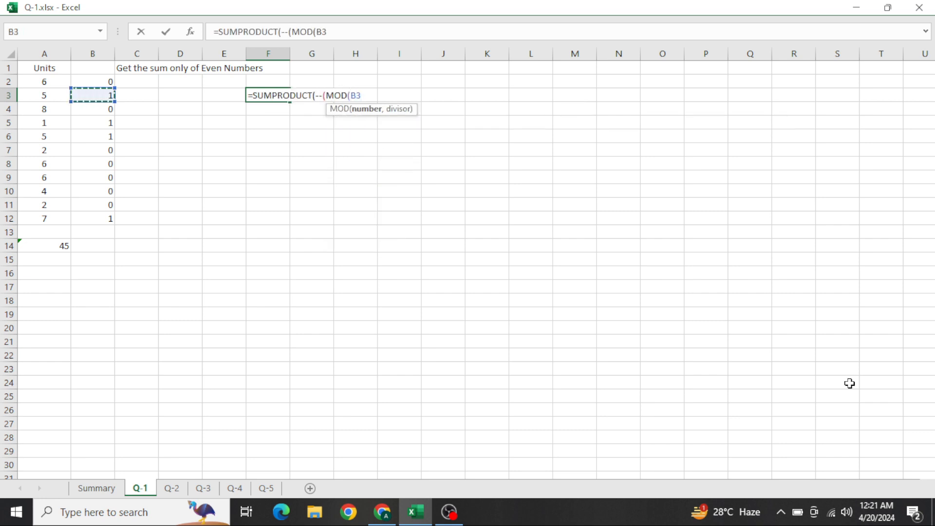
key(Up)
key(ctrl+shift+Down)
key(Left)
key(shift+Down)
key(shift+Down)
key(shift+Down)
key(shift+Down)
key(shift+Down)
key(shift+Down)
key(shift+Down)
key(shift+Down)
key(shift+Down)
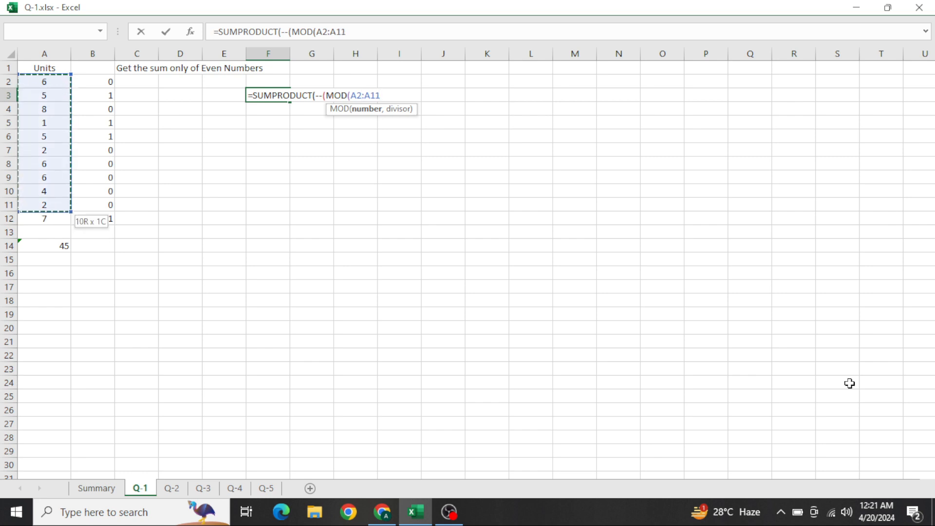
key(shift+Down)
text(,2)
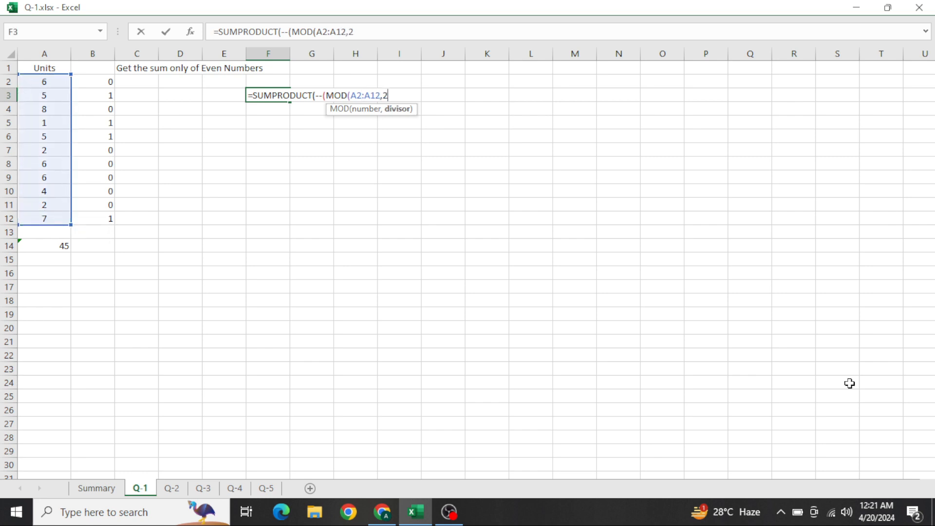
text())
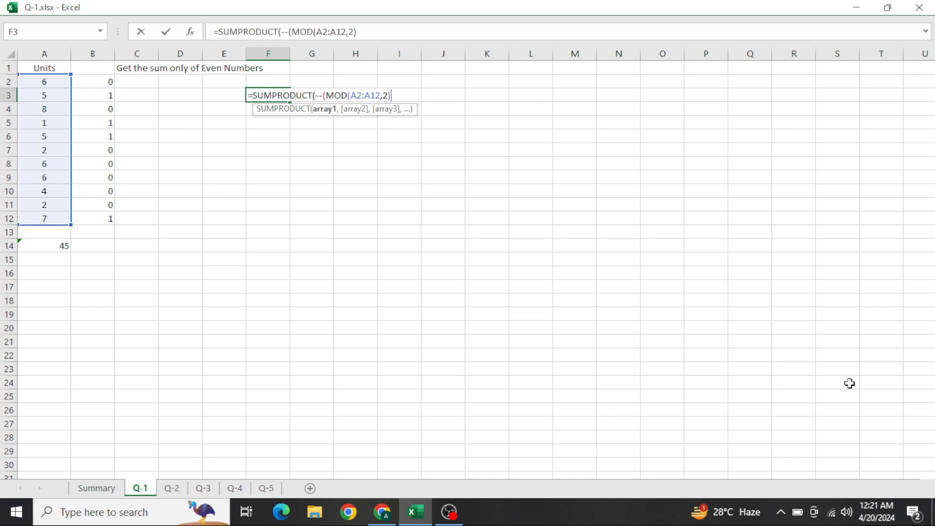
Compare the MOD result with 0, multiply it by (A2:A12), and enter F3 as an array formula
text(=0)*()
key(Left)
key(Left)
key(Left)
key(Left)
key(Left)
key(Up)
key(ctrl+shift+Down)
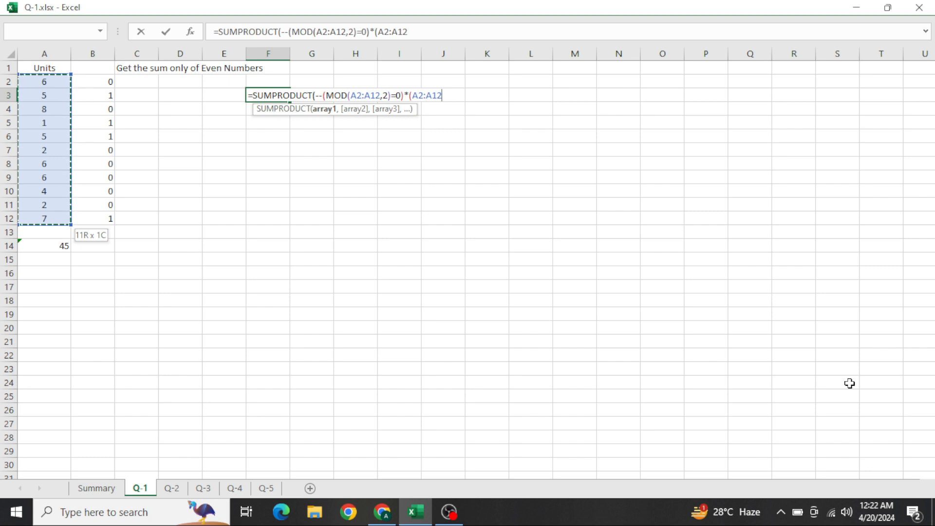
text())
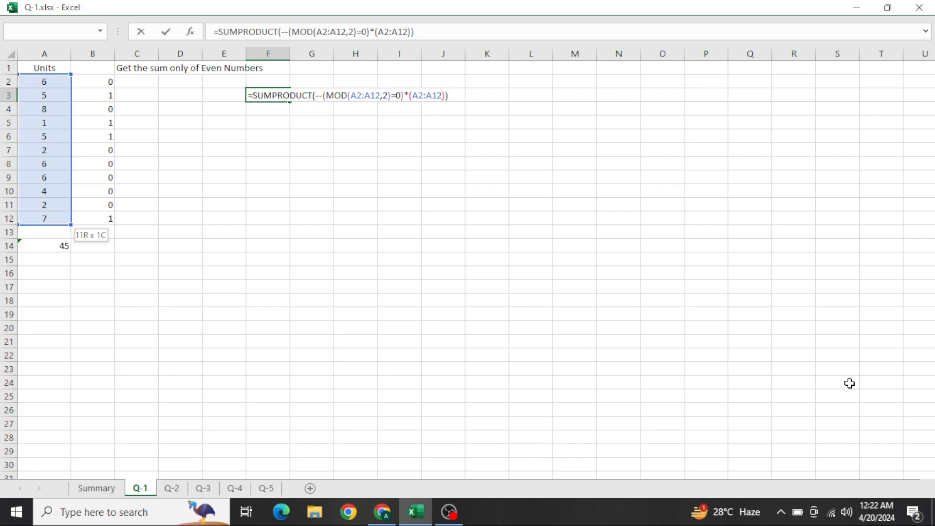
key(ctrl+shift+Return)
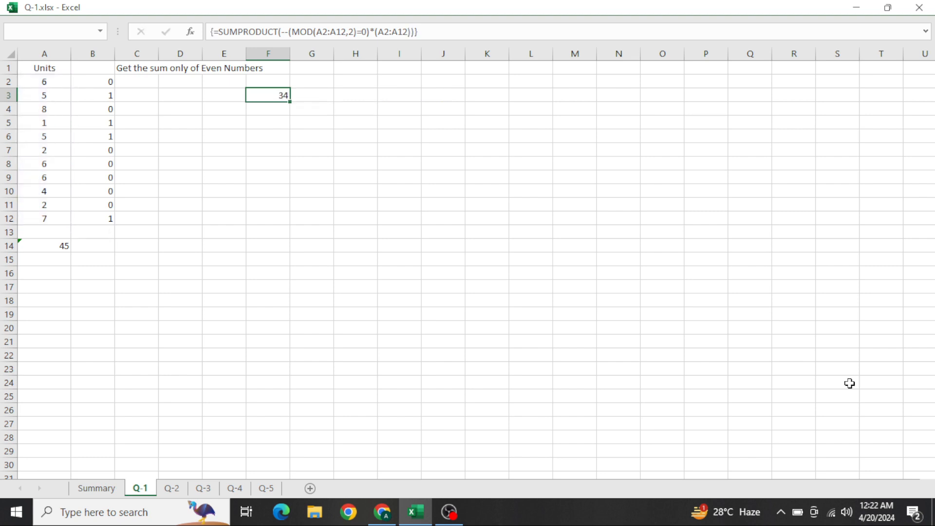
Clear the subtotal in A14 and start a SUMIF formula there
key(Left)
key(Home)
key(ctrl+Down)
key(Down)
key(Down)
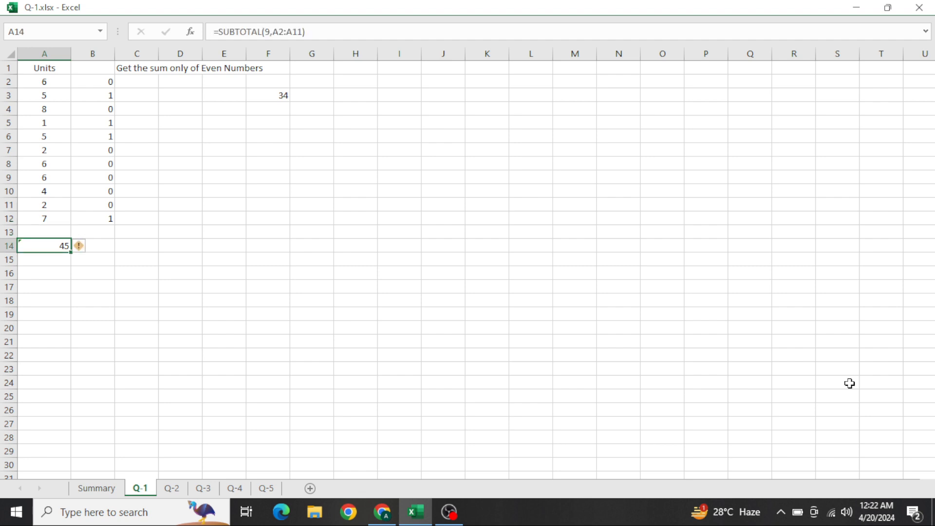
key(Delete)
text(=sumi)
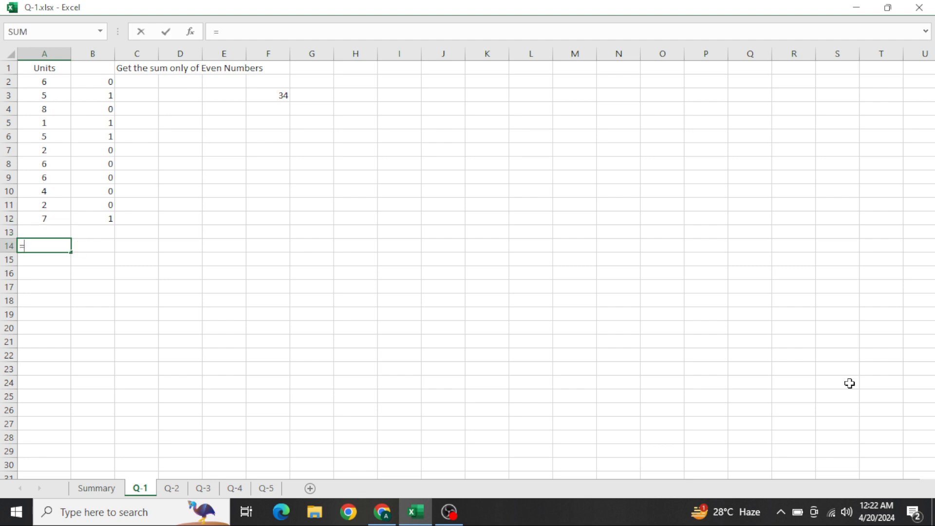
key(Tab)
Complete the A14 SUMIF with $B$2:$B$12 as the range, 0 as the criterion and the Units values as the sum range
key(ctrl+Up)
key(ctrl+Up)
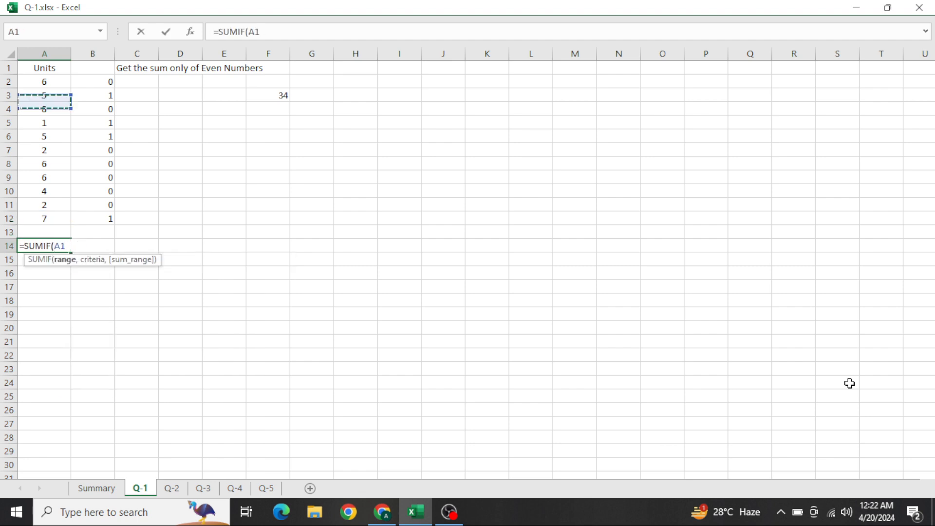
key(Right)
key(Down)
key(ctrl+shift+Down)
key(F4)
text(,0,)
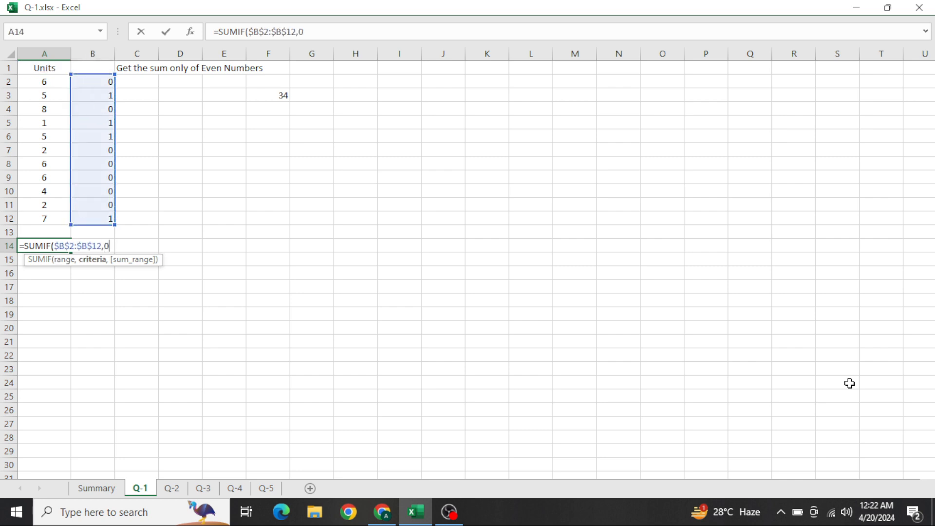
key(ctrl+Up)
key(ctrl+shift+Up)
key(Return)
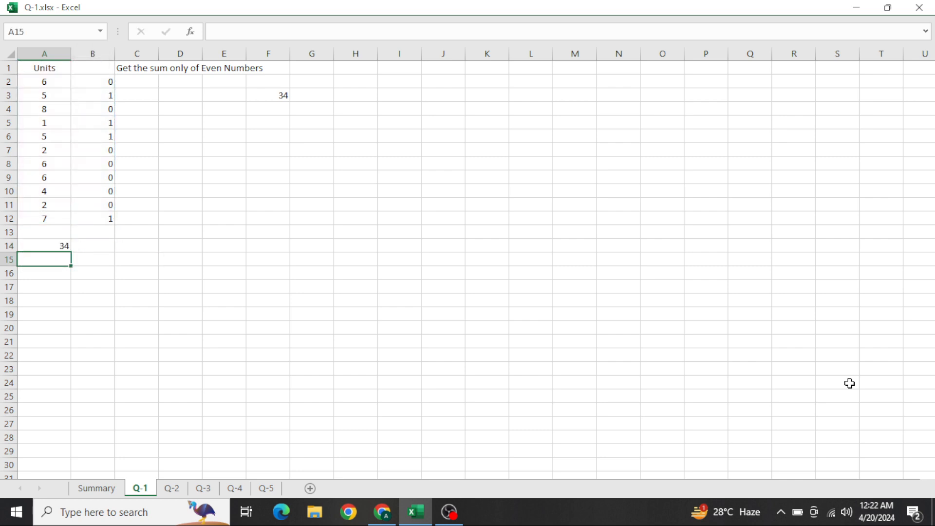
Copy the SUMPRODUCT formula from F3 and enter it as plain text in G3, keeping F3 an array formula
key(Up)
key(Right)
key(Right)
key(Right)
key(Right)
key(Right)
key(ctrl+Up)
key(F2)
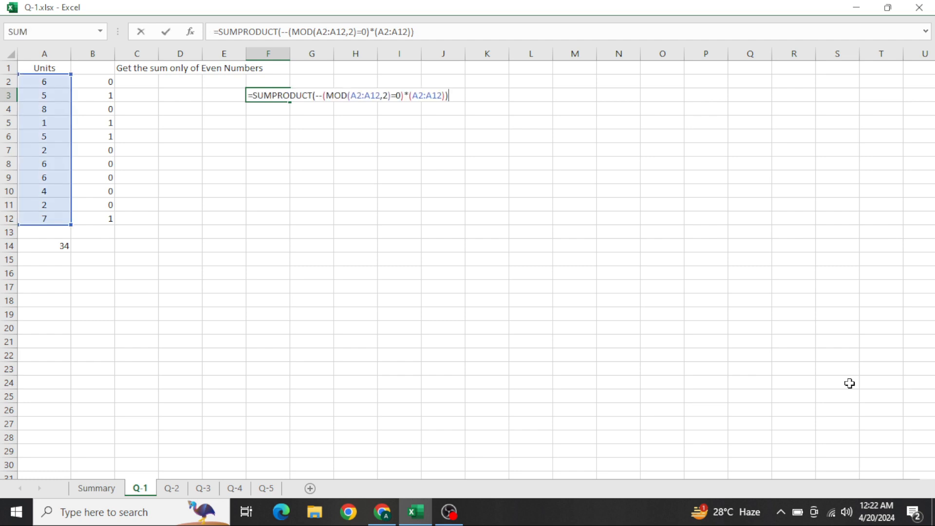
key(shift+Home)
key(ctrl+c)
key(ctrl+shift+Return)
key(Tab)
text(')
key(ctrl+v)
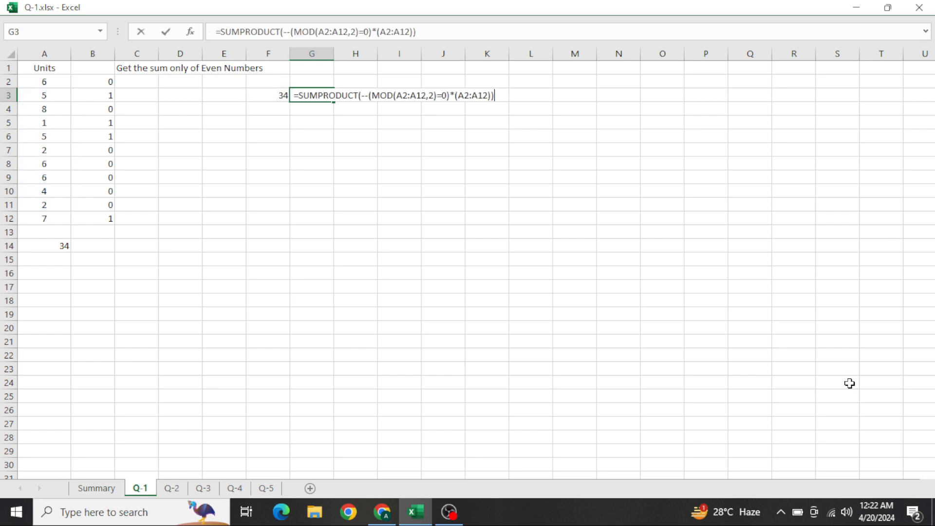
key(Return)
key(ctrl+Left)
key(ctrl+Left)
key(ctrl+Up)
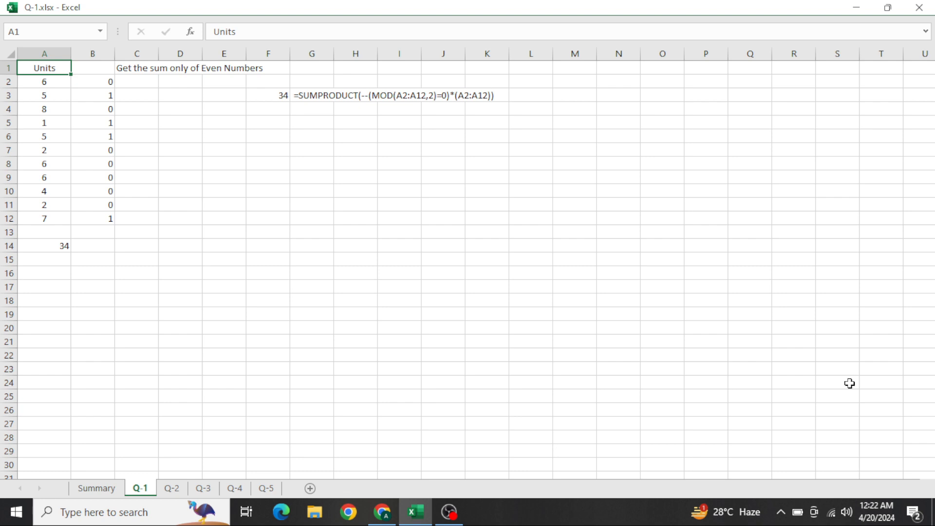
click(268, 103)
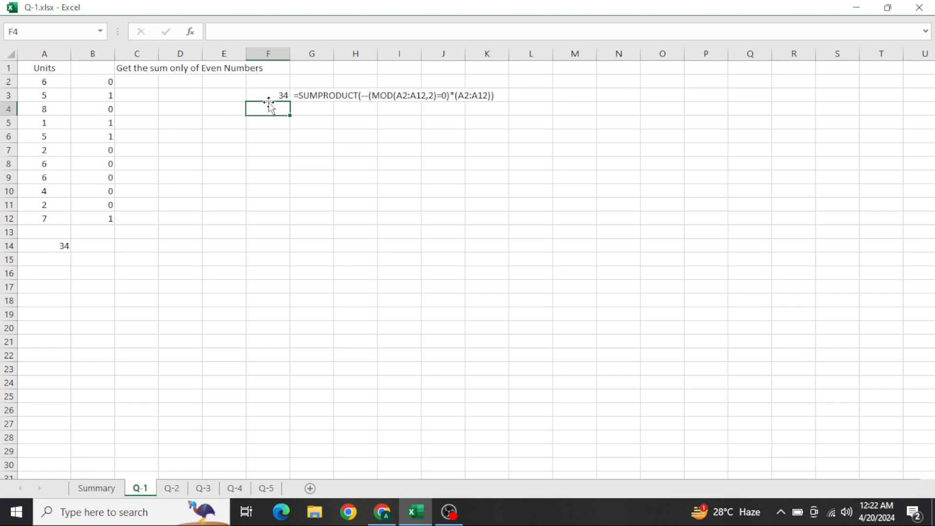
key(Home)
key(ctrl+Up)
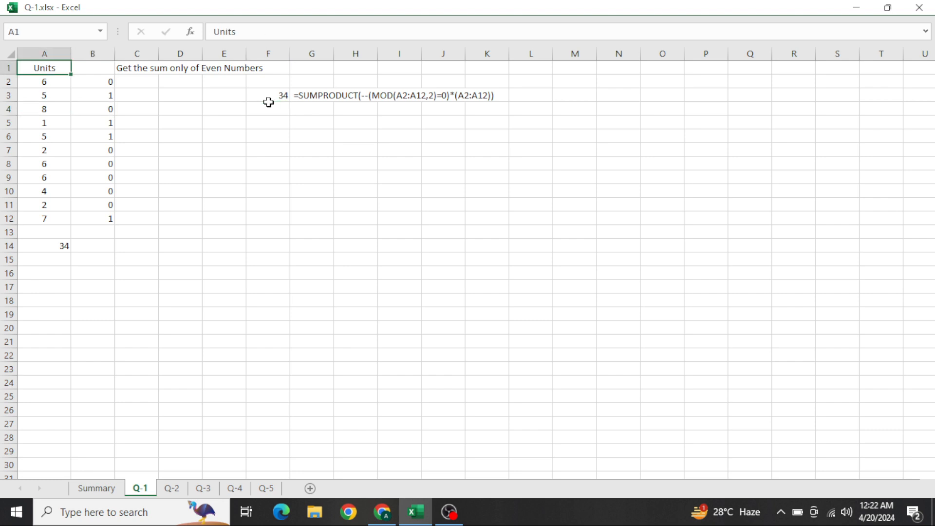
Open the Q-2 sheet and review the Emp IDs in F5:F7 and the Emp ID column of the sales table
key(ctrl+Page_Down)
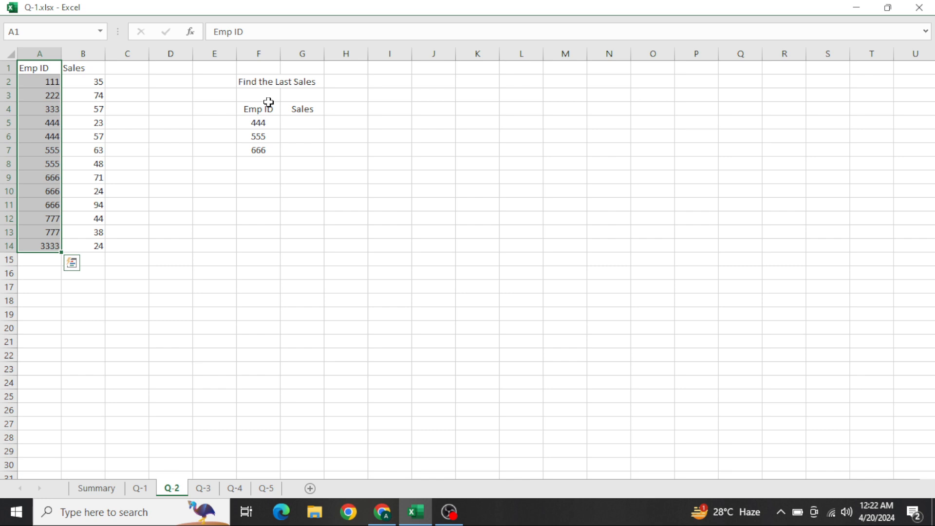
click(288, 134)
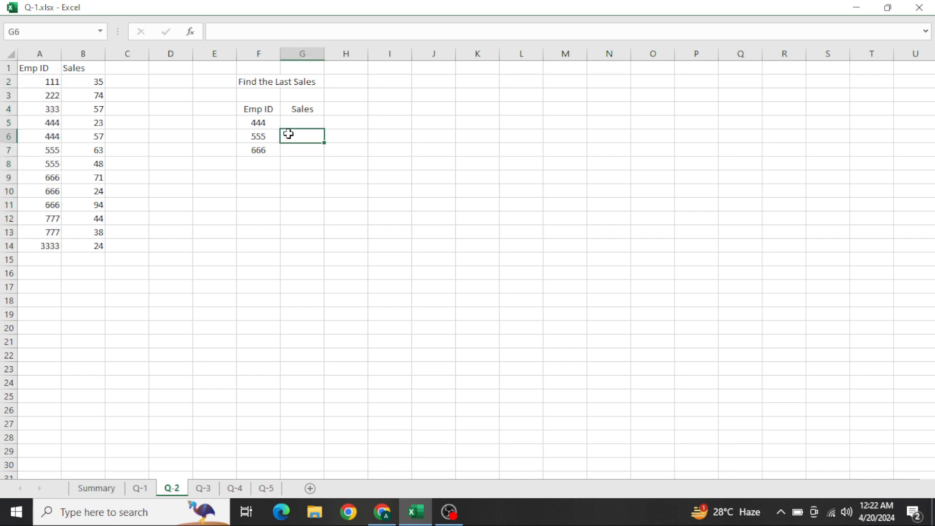
key(Up)
key(Left)
key(Up)
key(Down)
key(ctrl+shift+Down)
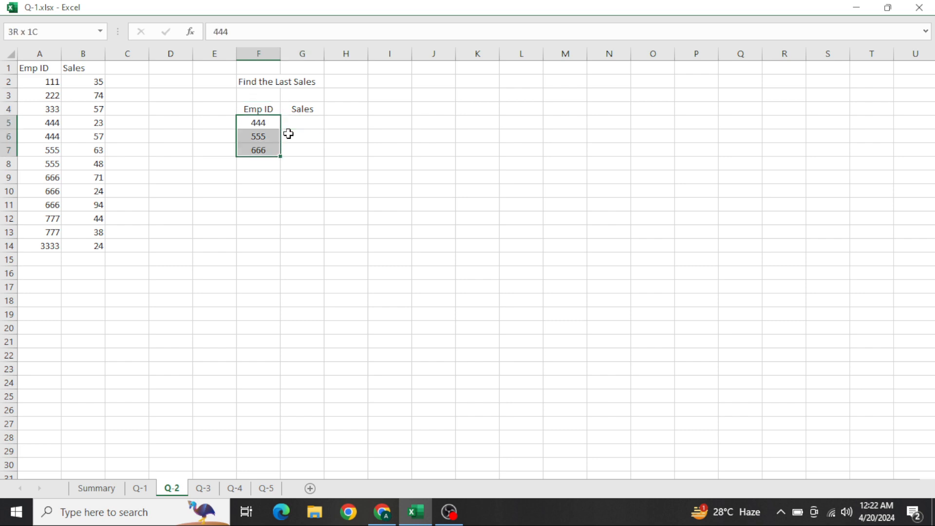
key(ctrl+Left)
key(ctrl+Home)
key(Down)
key(ctrl+shift+Down)
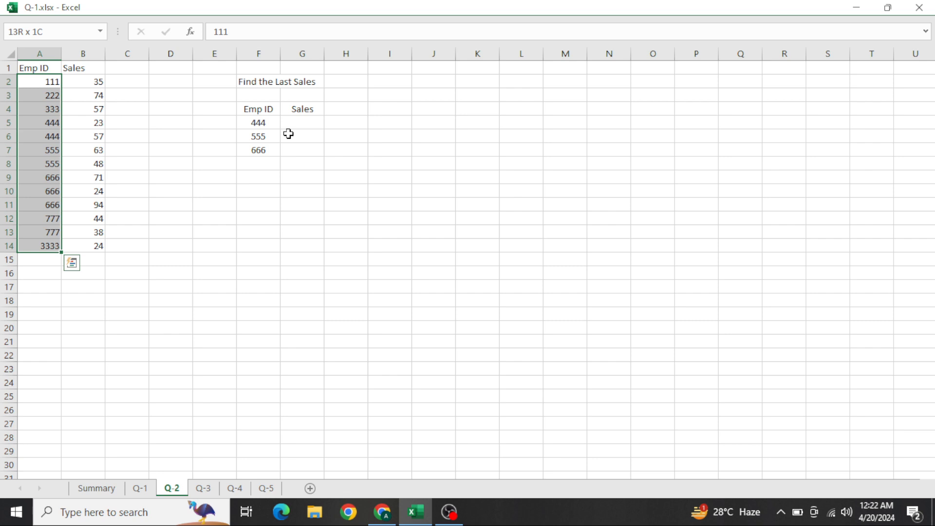
Examine the repeated sales rows for Emp IDs 444 and 555 in the sales table
key(Down)
key(Down)
key(Down)
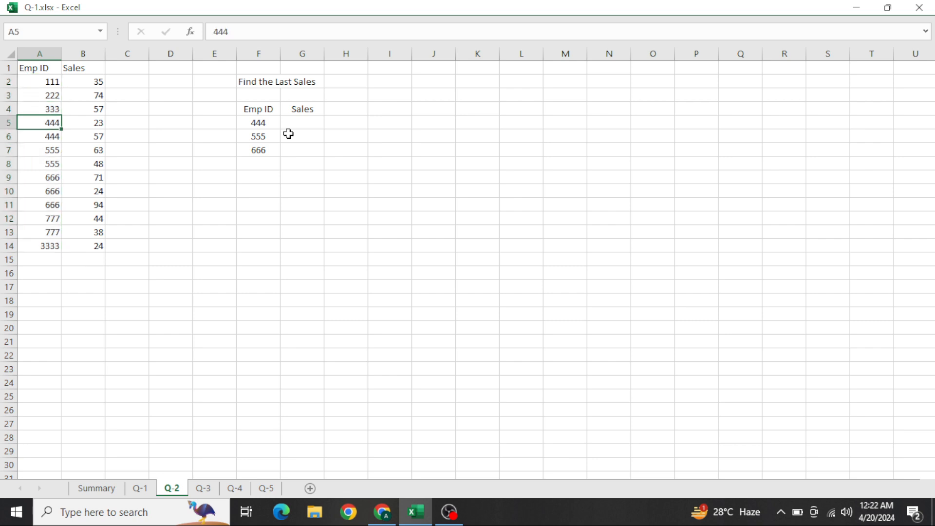
key(shift+Right)
key(Down)
key(shift+Right)
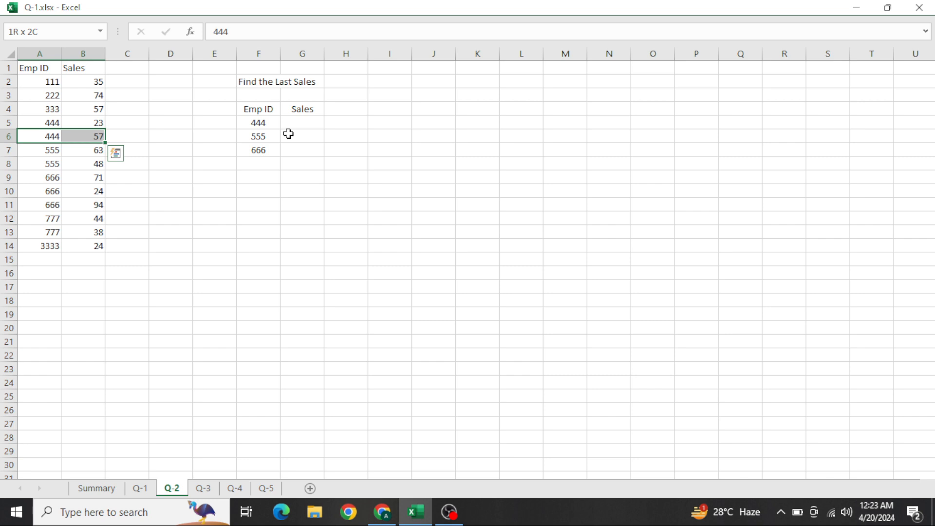
key(Down)
key(shift+Down)
key(shift+Right)
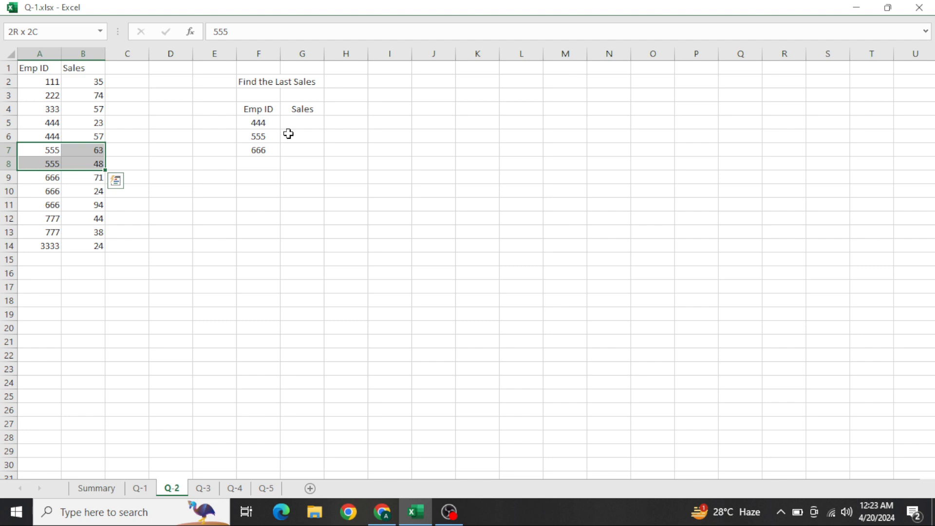
Compare Emp ID 444 in F5 with its two sales table entries, ending at the last sale in B6
key(Up)
key(Right)
key(ctrl+Right)
key(Up)
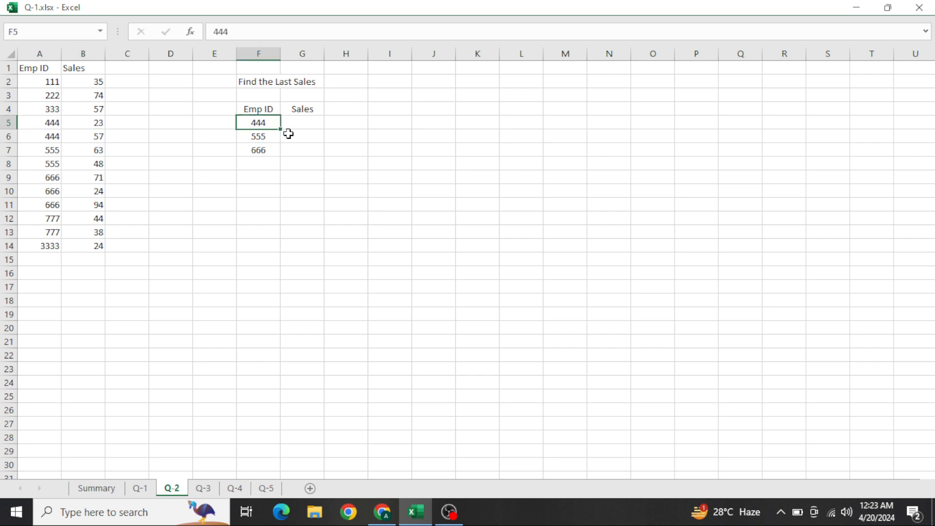
key(ctrl+Home)
key(Down)
key(Down)
key(Down)
key(Down)
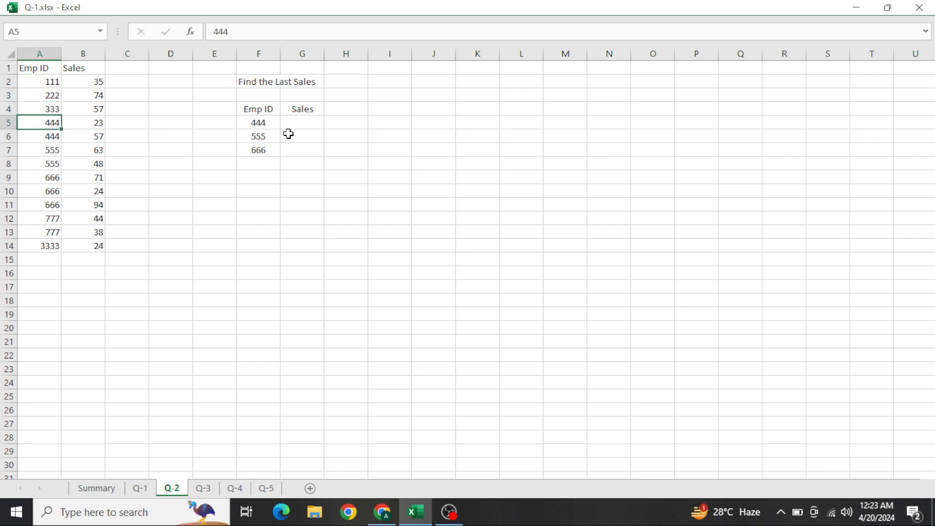
key(shift+space)
key(Down)
key(Right)
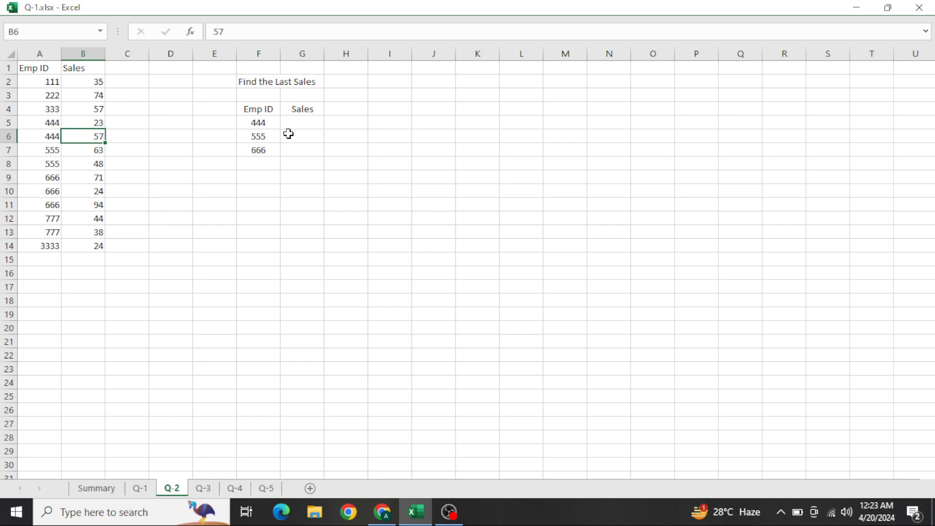
Compare the two sales table rows for Emp ID 444 in A5:B6
key(Left)
key(Up)
key(shift+Right)
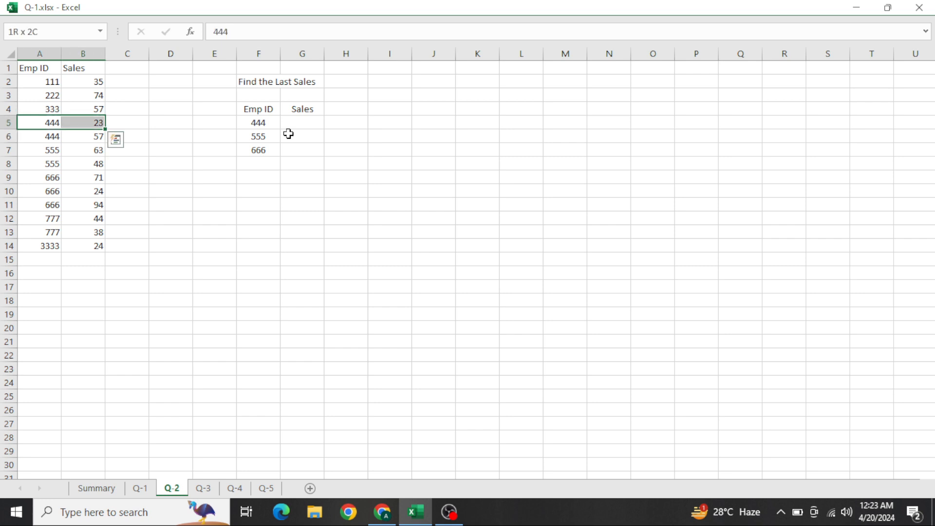
key(Down)
key(shift+Right)
key(ctrl+Home)
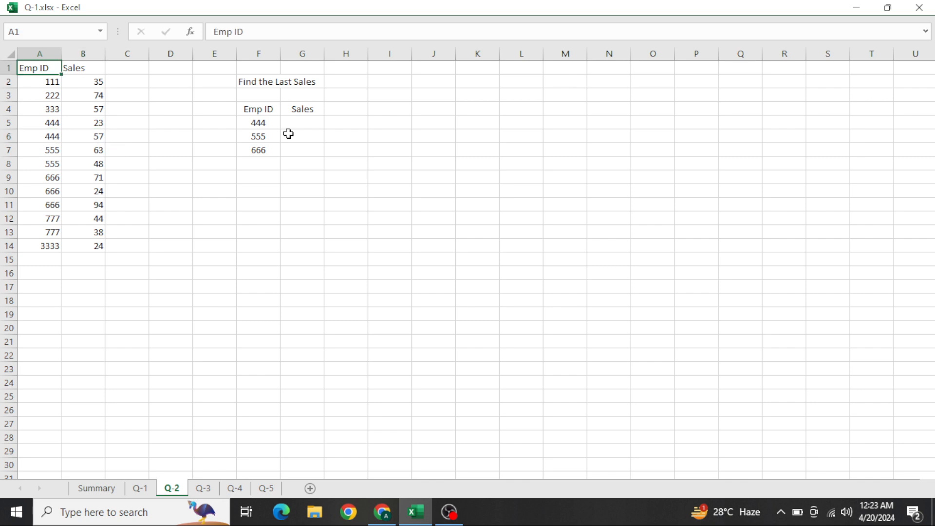
Add filters to the headers of the sales table in A1:B14
key(ctrl+shift+Down)
key(shift+Right)
key(ctrl+shift+l)
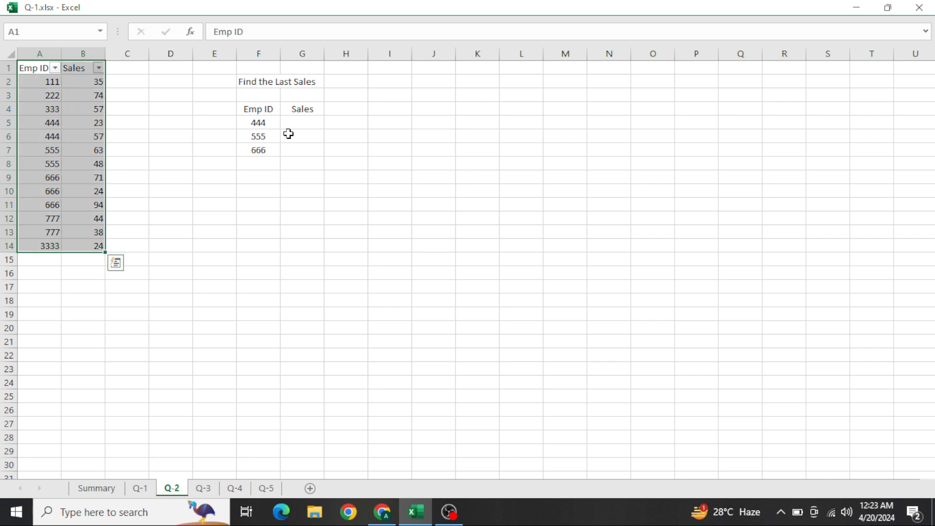
Sort the sales table by Emp ID from smallest to largest and remove the filters
key(ctrl+Home)
key(alt+Down)
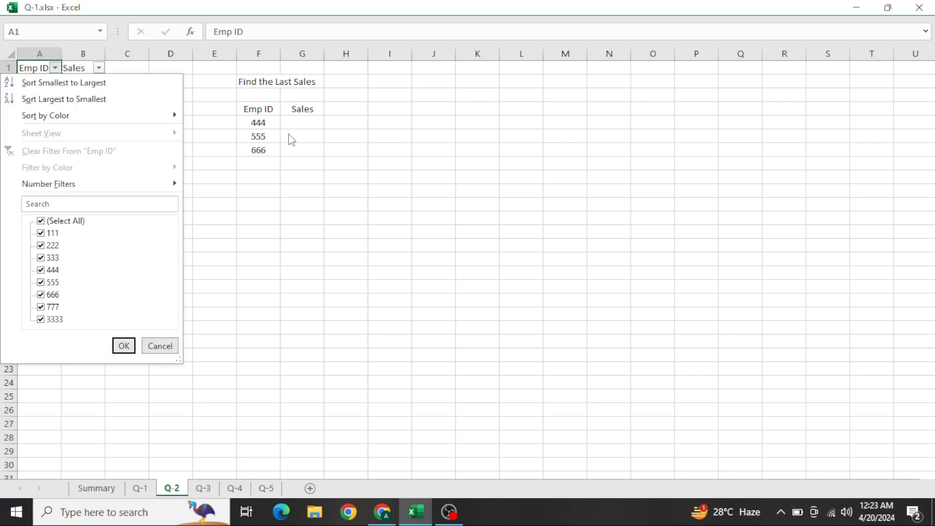
key(Down)
key(Down)
key(Down)
key(Up)
key(Up)
key(Up)
key(Return)
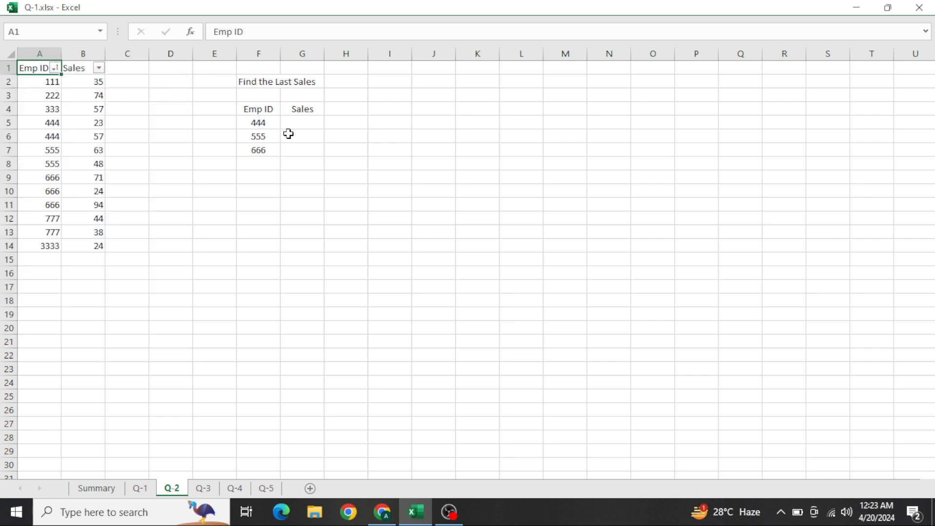
key(ctrl+shift+l)
Start a LOOKUP formula in G5 with F5 as the lookup value
key(Right)
key(Right)
key(Down)
key(Down)
key(Down)
key(Right)
key(Right)
key(Right)
key(Down)
key(Right)
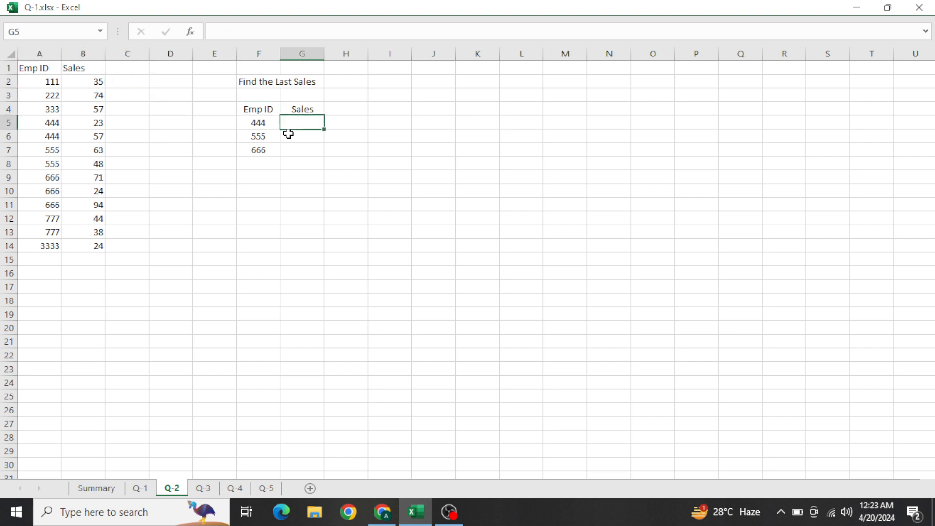
text(=look)
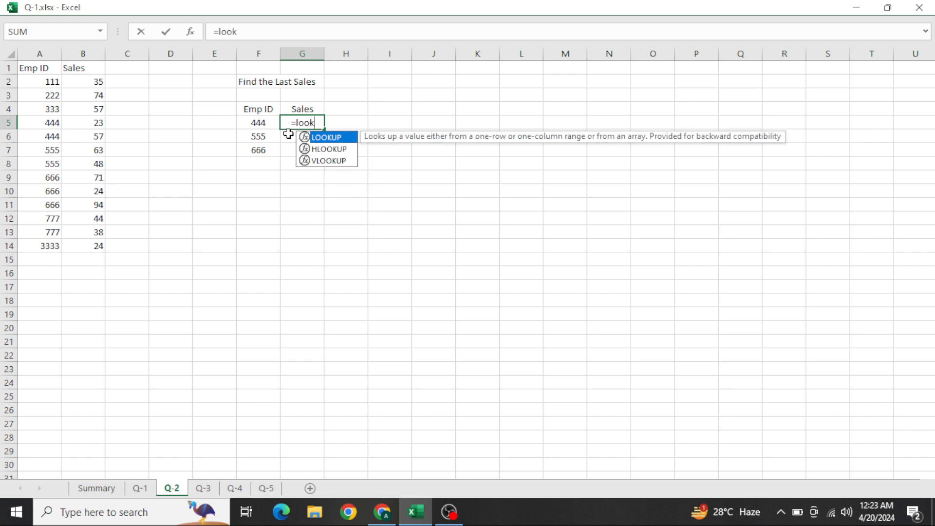
key(Tab)
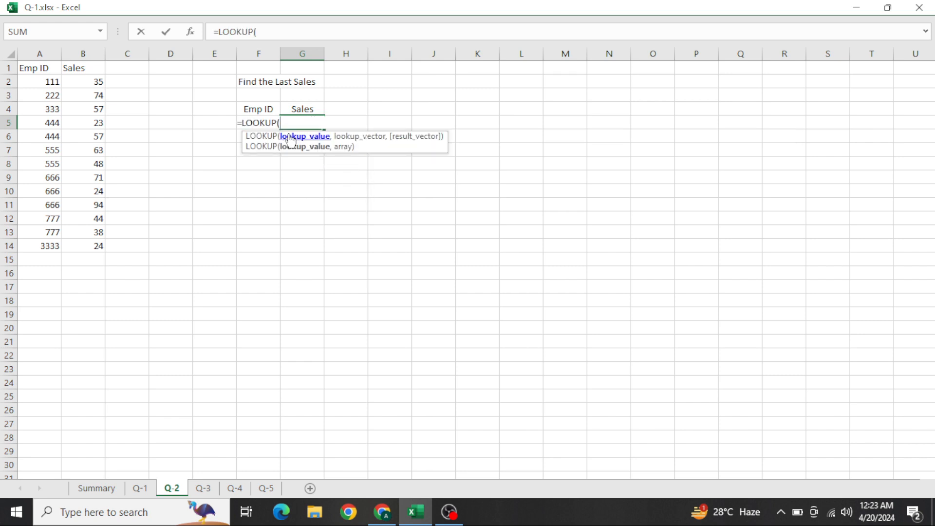
key(Left)
Set the LOOKUP's lookup vector to the Emp ID column as the absolute range $A$1:$A$14
text(,)
key(Left)
key(Left)
key(Left)
key(Left)
key(Left)
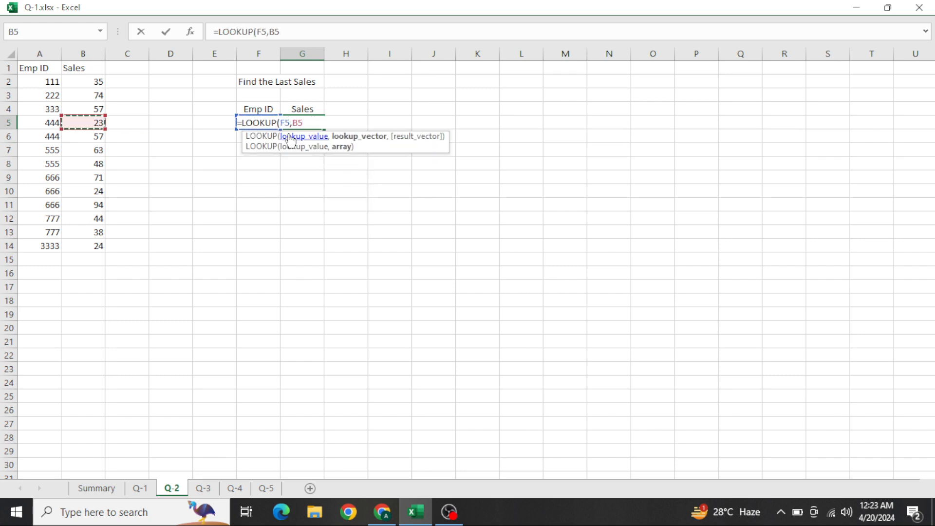
key(Left)
key(Up)
key(Up)
key(Up)
key(Up)
key(ctrl+shift+Down)
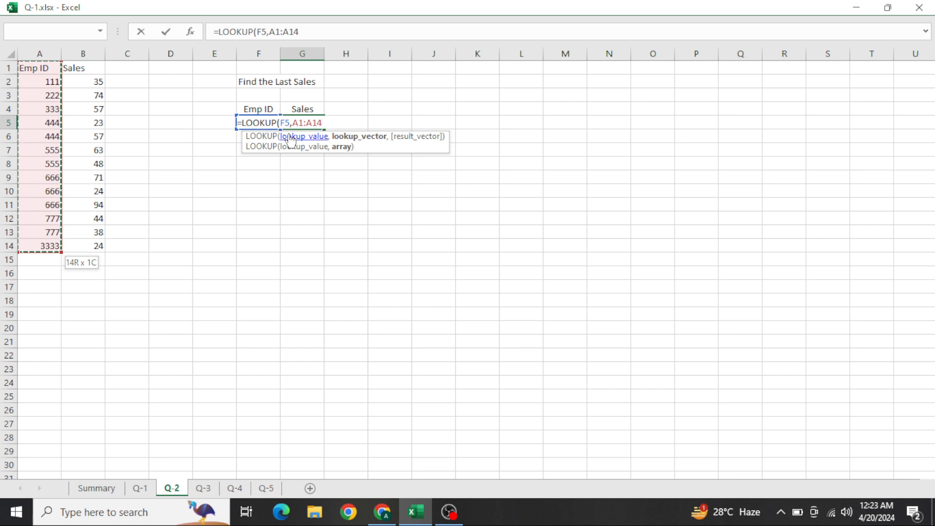
key(F4)
Set the result vector to the absolute Sales range $B$1:$B$14 and complete the LOOKUP formula in G5
text(,)
key(Left)
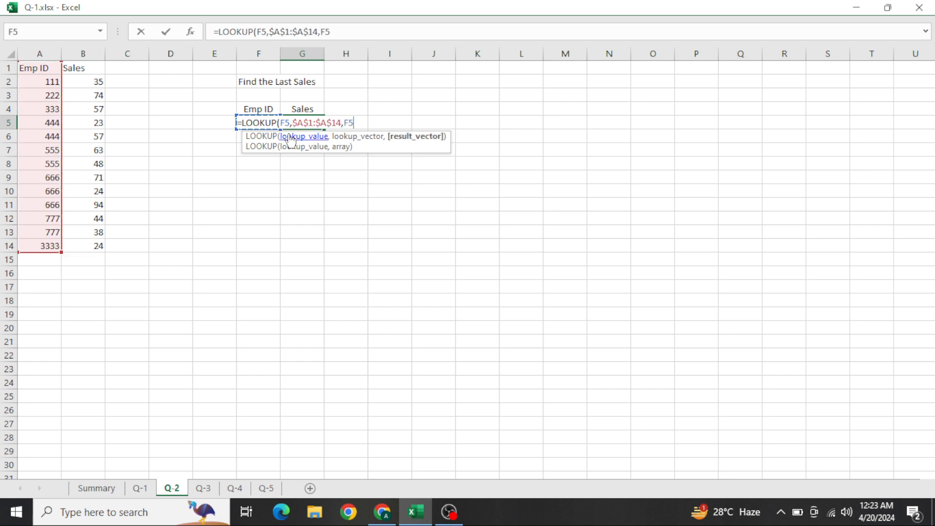
key(Left)
key(Left)
key(Left)
key(Left)
key(Up)
key(Up)
key(Up)
key(Up)
key(ctrl+shift+Down)
key(F4)
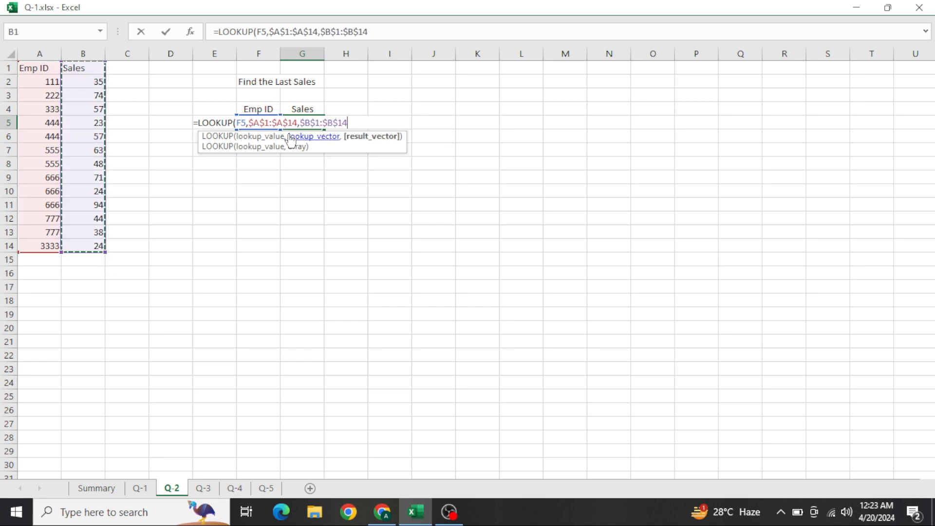
text())
key(Return)
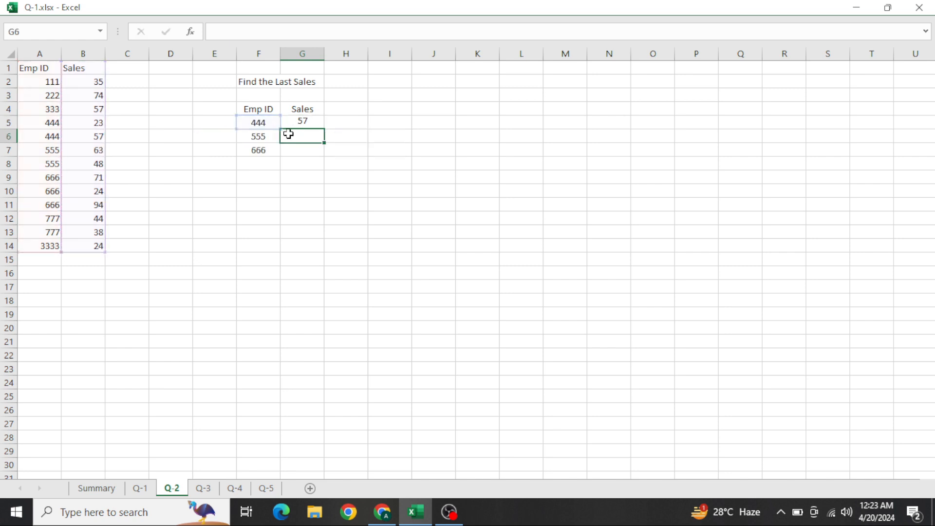
Fill the LOOKUP formula from G5 down through G7
key(Left)
key(ctrl+Down)
key(Right)
key(ctrl+shift+Up)
key(ctrl+d)
key(ctrl+Up)
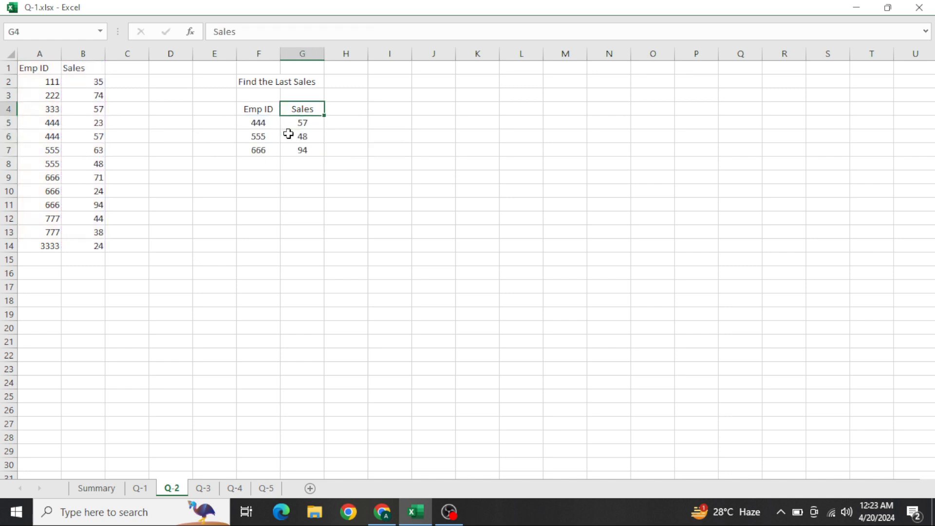
Bold the last sales rows of Emp IDs 444 and 555, A6:B6 and A8:B8
key(Down)
key(shift+Left)
key(Home)
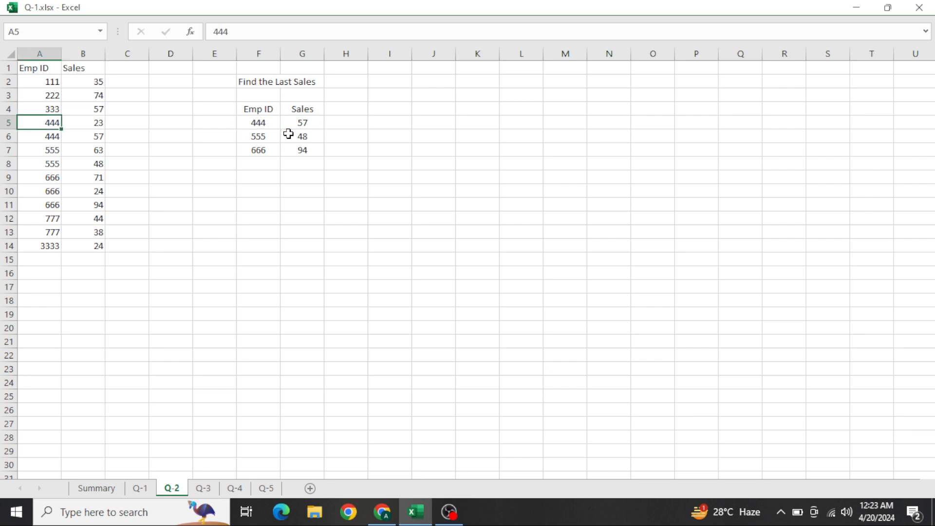
key(Down)
key(shift+Right)
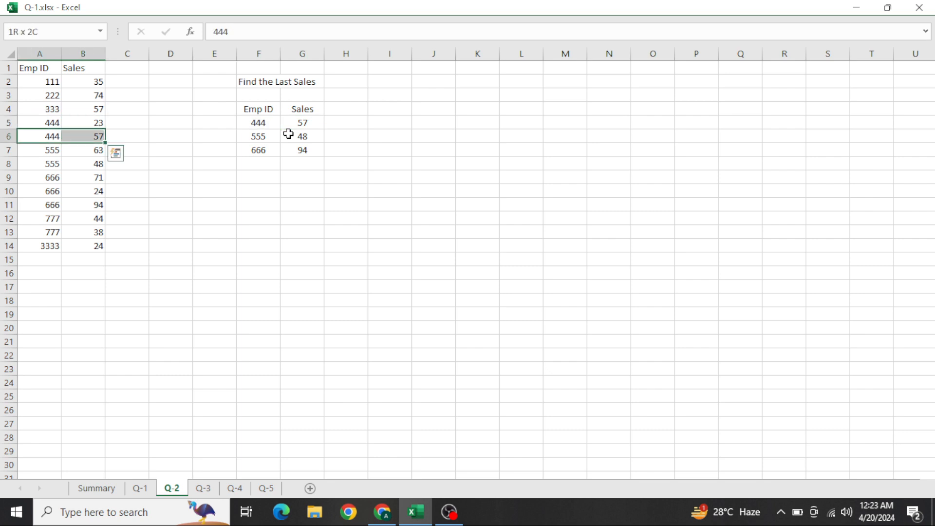
key(ctrl+b)
key(Down)
key(Down)
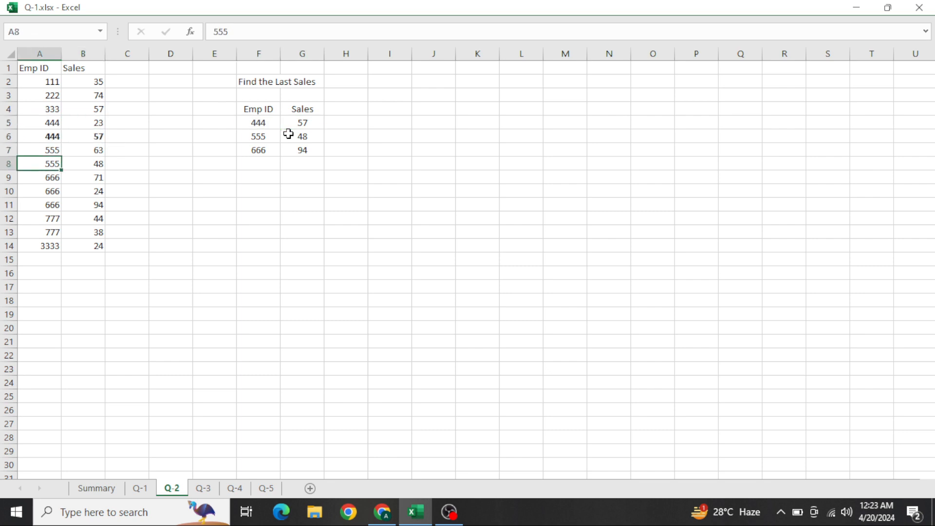
key(shift+Right)
key(ctrl+b)
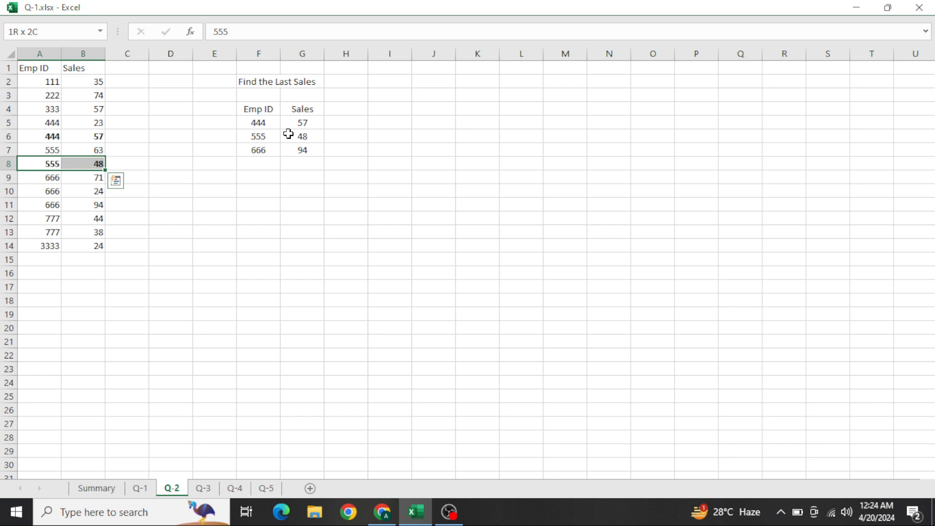
Bold the last sales row of Emp ID 666, A11:B11
key(Down)
key(shift+Down)
key(shift+Down)
key(Down)
key(Down)
key(shift+Right)
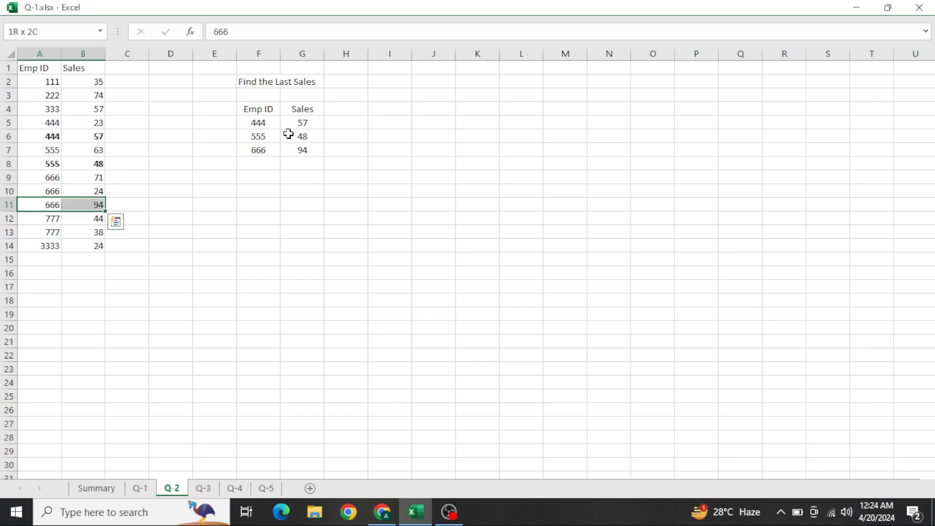
key(ctrl+b)
Copy the full text of the LOOKUP formula in G5 and leave the cell's formula in place
key(Right)
key(Right)
key(Right)
key(Right)
key(Right)
key(Right)
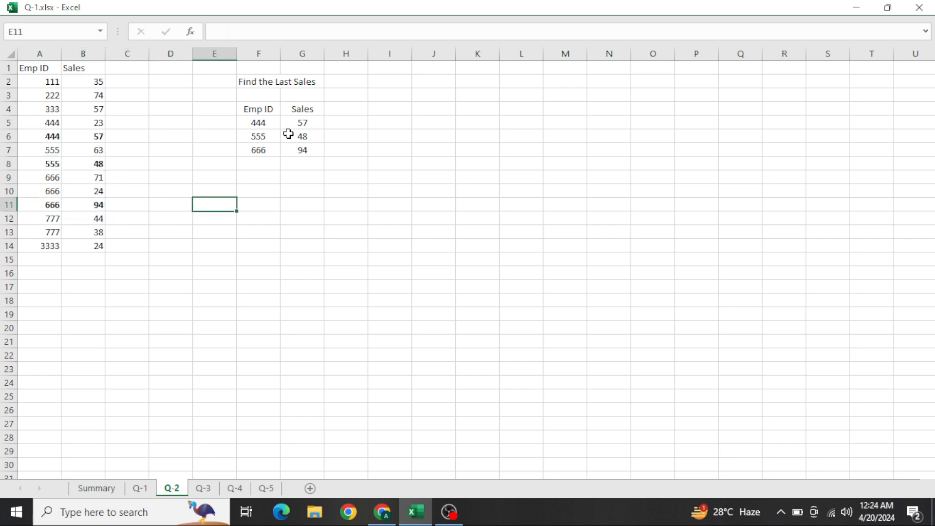
key(ctrl+Up)
key(Up)
key(Up)
key(F2)
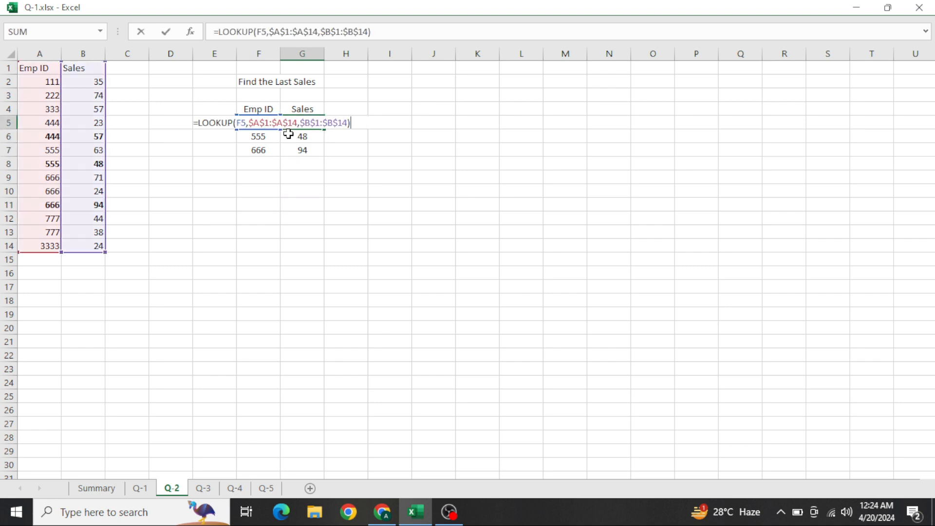
key(shift+Home)
key(ctrl+c)
key(Return)
Enter the copied LOOKUP formula as plain text in I5
key(Up)
key(Right)
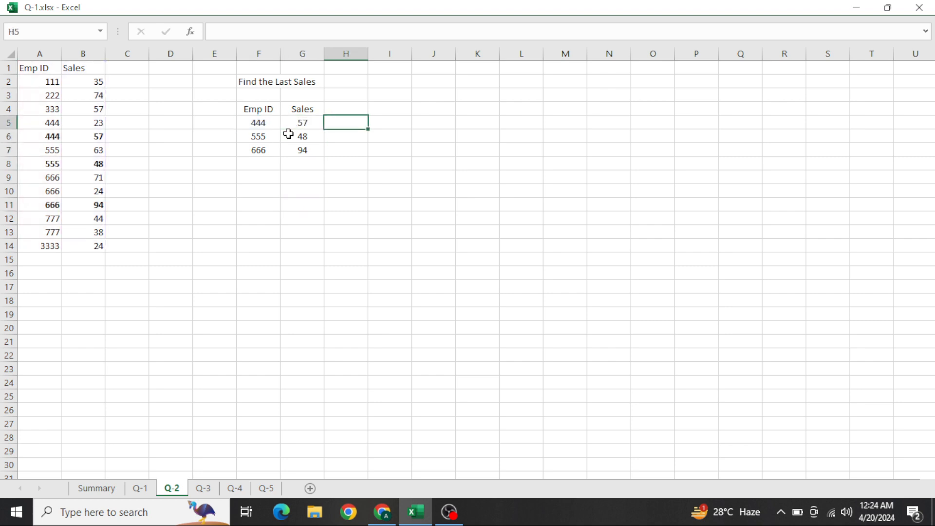
key(Right)
key(F2)
key(ctrl+v)
key(Return)
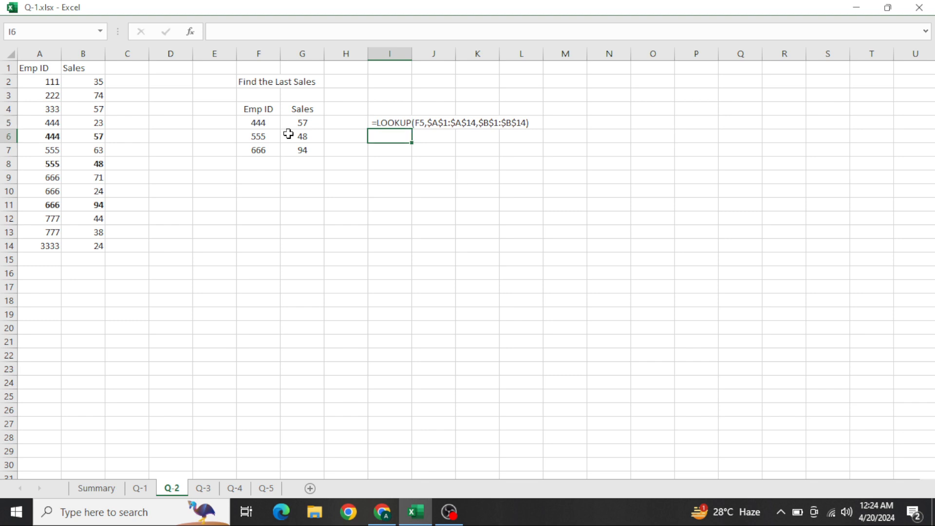
Open the Q-3 sheet and review the Emp IDs in E2:E5
key(ctrl+Left)
key(ctrl+Left)
key(ctrl+Left)
key(ctrl+Up)
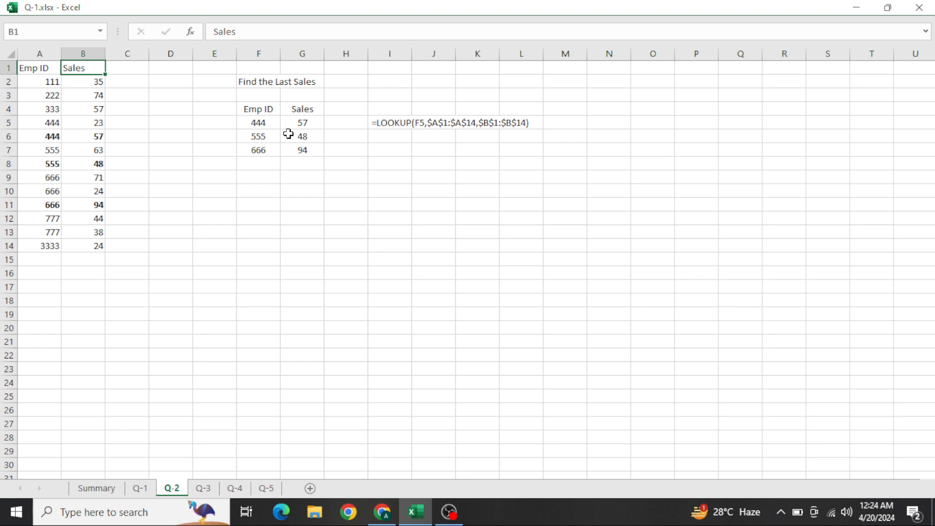
key(ctrl+Page_Down)
key(Up)
key(Right)
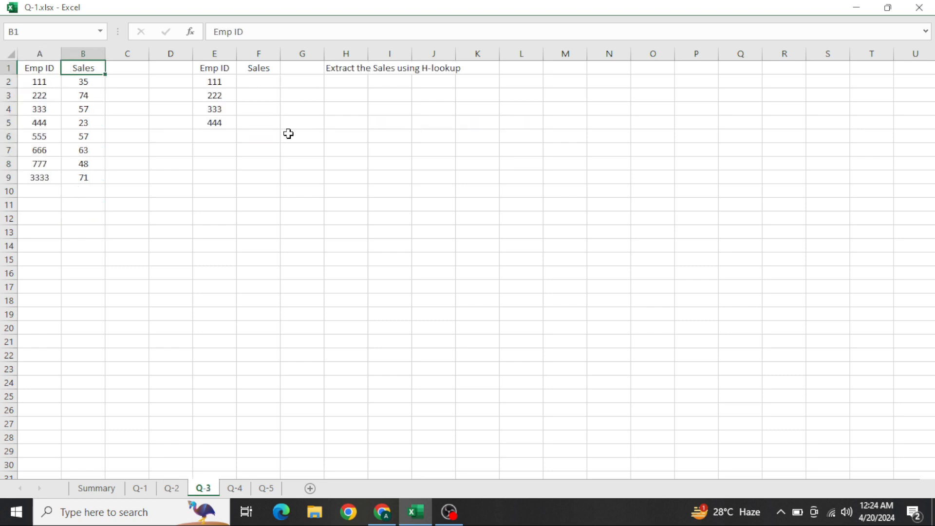
key(ctrl+Right)
key(Down)
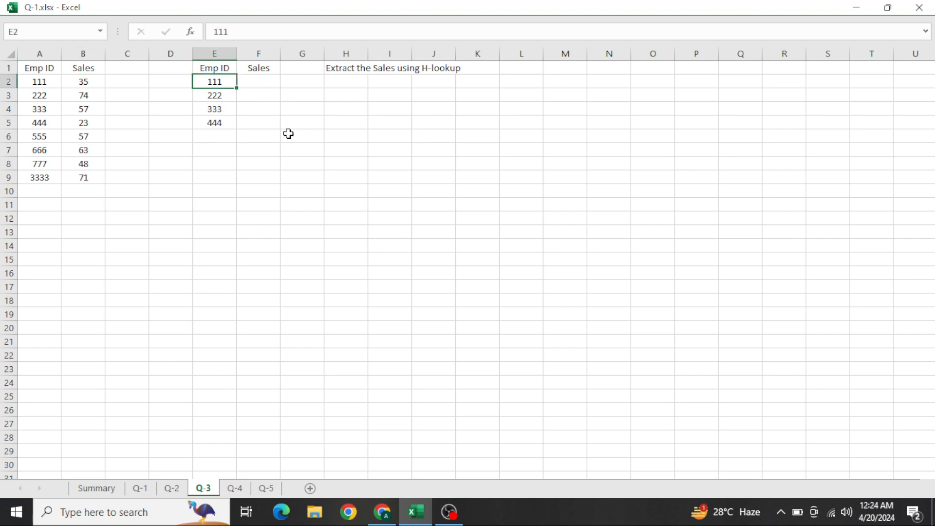
key(ctrl+shift+Down)
Examine the Emp ID and Sales table in A1:B9 on the Q-3 sheet
key(ctrl+Left)
key(ctrl+Left)
key(Up)
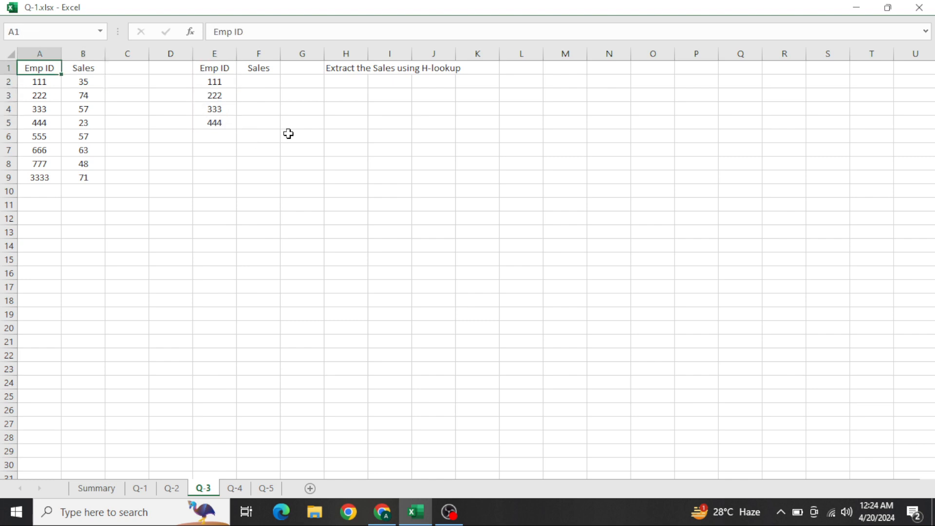
key(ctrl+shift+Down)
key(shift+Right)
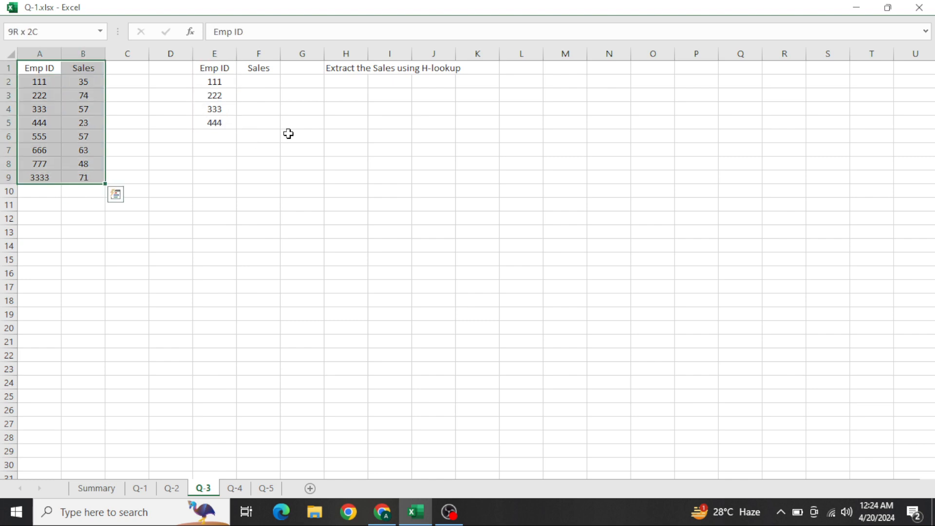
key(Up)
key(Right)
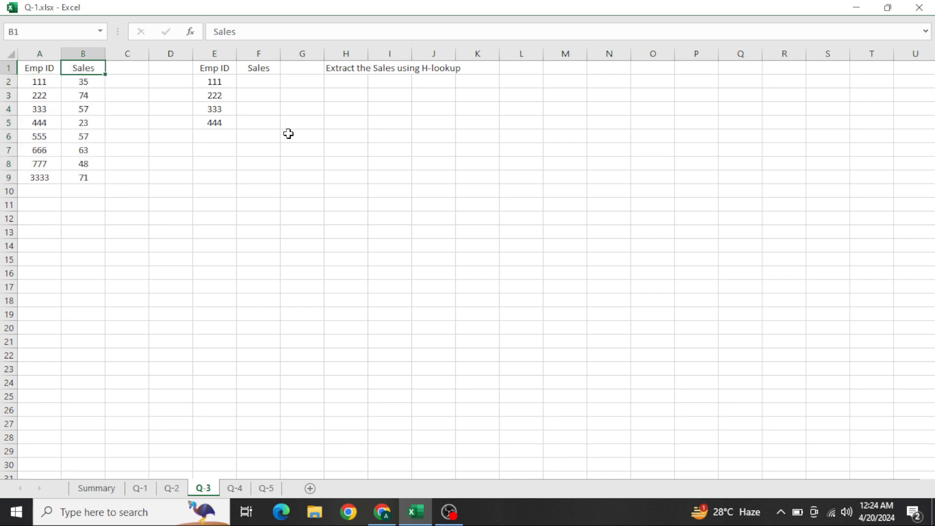
Start an HLOOKUP formula in F2 with E2 as the lookup value
key(ctrl+Right)
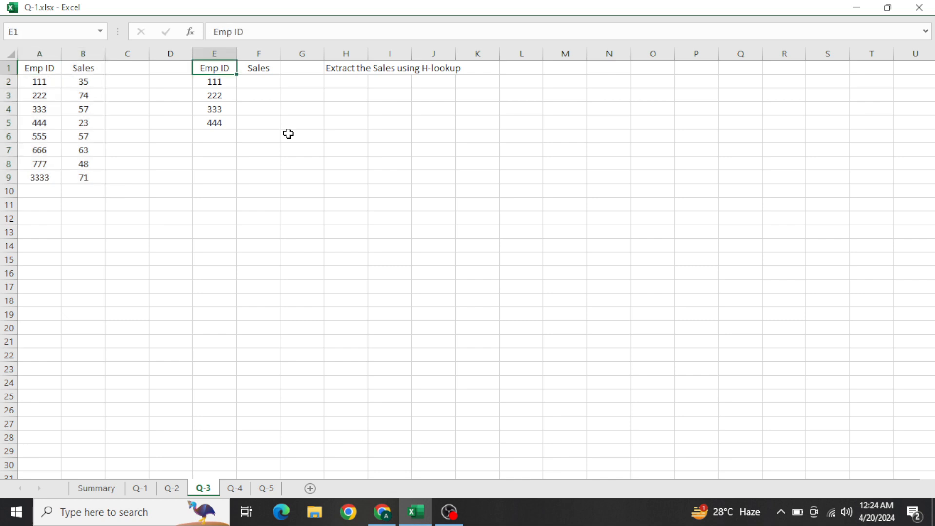
key(Right)
key(Down)
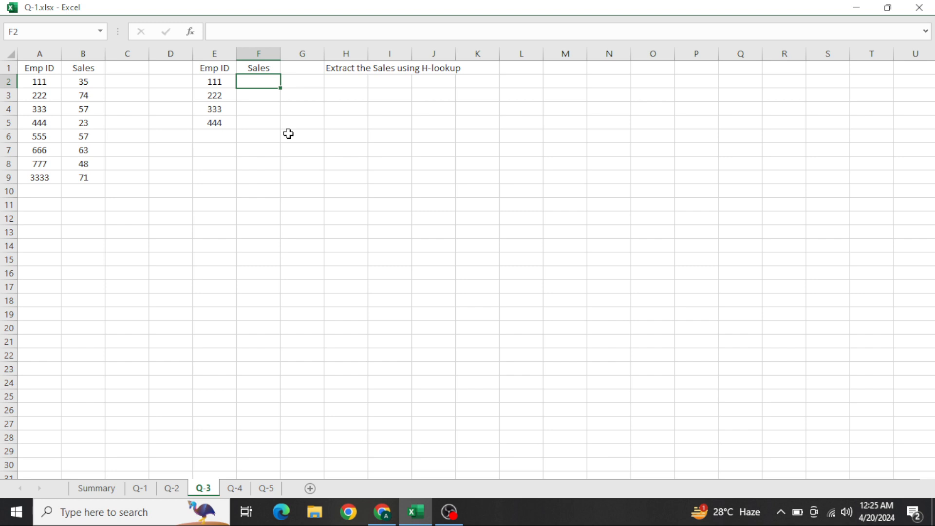
text(=hl)
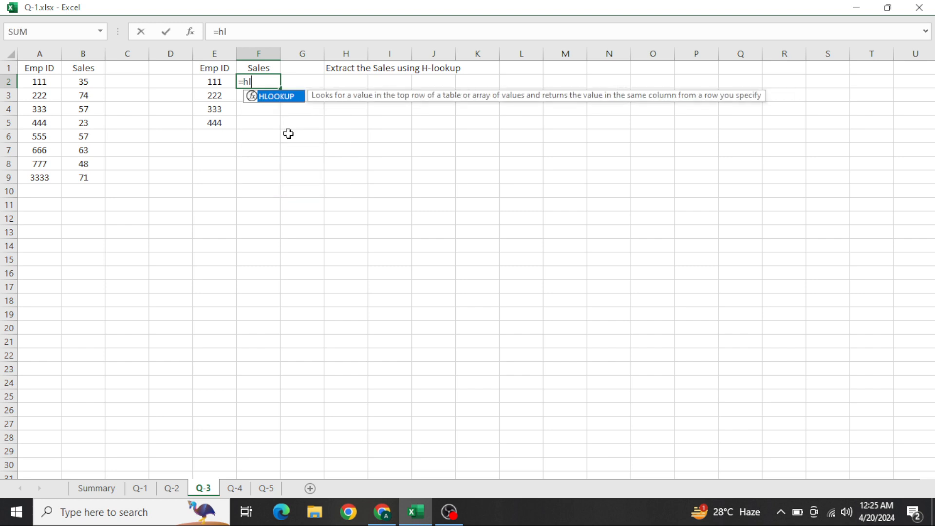
key(Tab)
key(Left)
text(,)
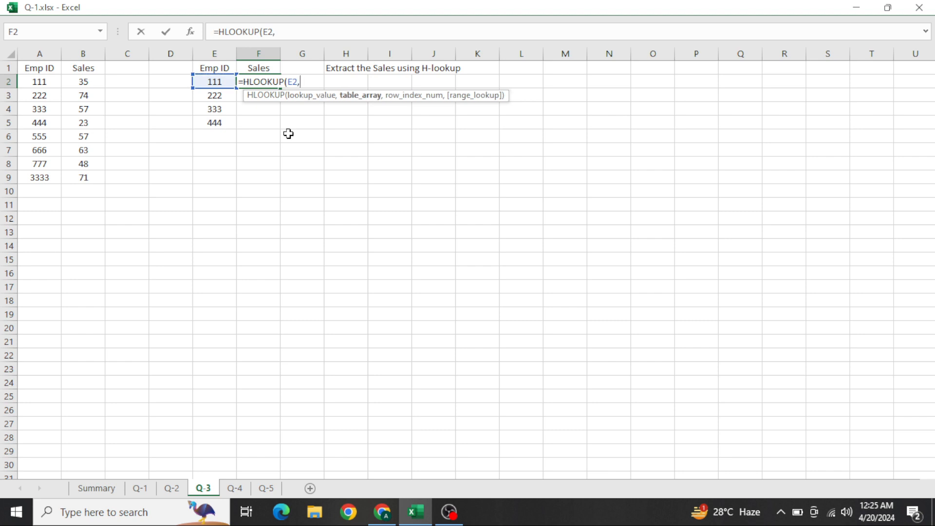
Complete the HLOOKUP in F2 with TRANSPOSE(A1:B9) as the table, row index 2 and range lookup 0, entered as an array formula
text(tran)
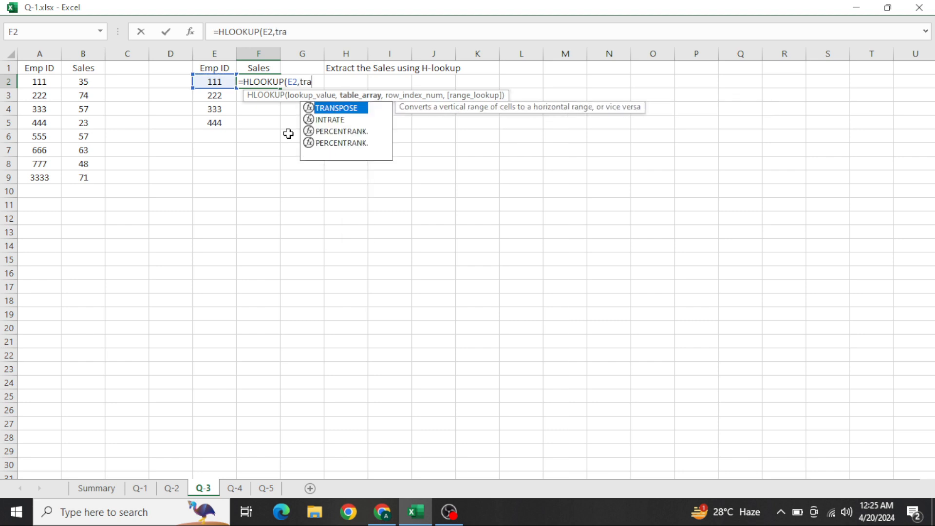
key(Tab)
key(Left)
key(Left)
key(Left)
key(Left)
key(Left)
key(Up)
key(shift+Right)
key(shift+Down)
key(shift+Down)
key(shift+Down)
key(shift+Down)
key(shift+Down)
key(shift+Down)
key(shift+Down)
key(shift+Down)
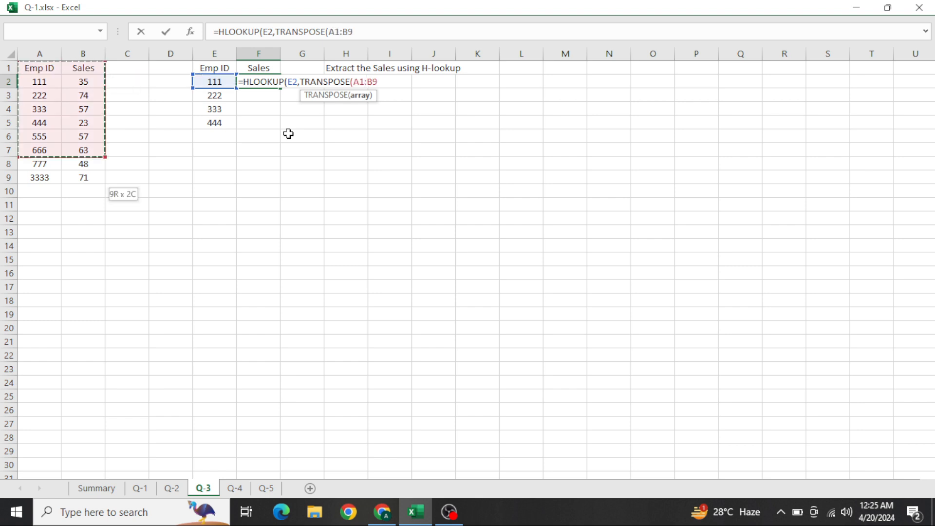
text())
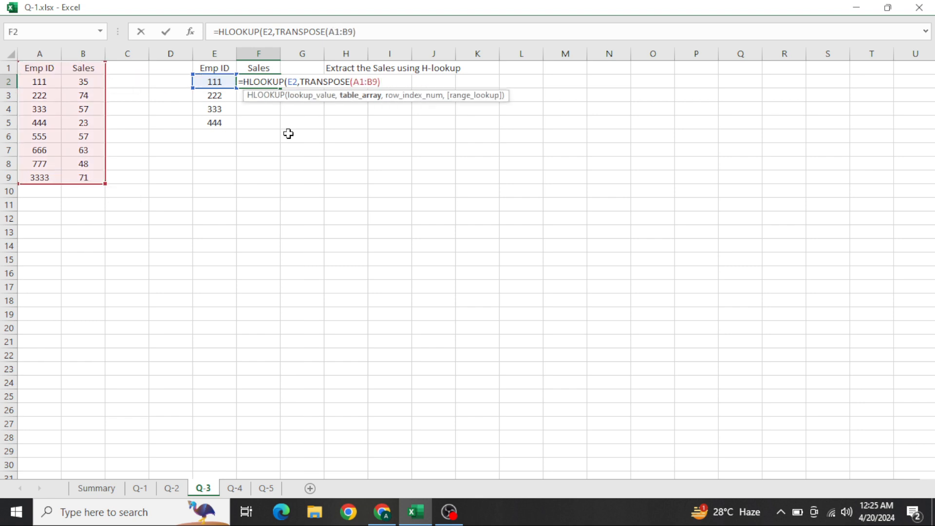
text(,2,0))
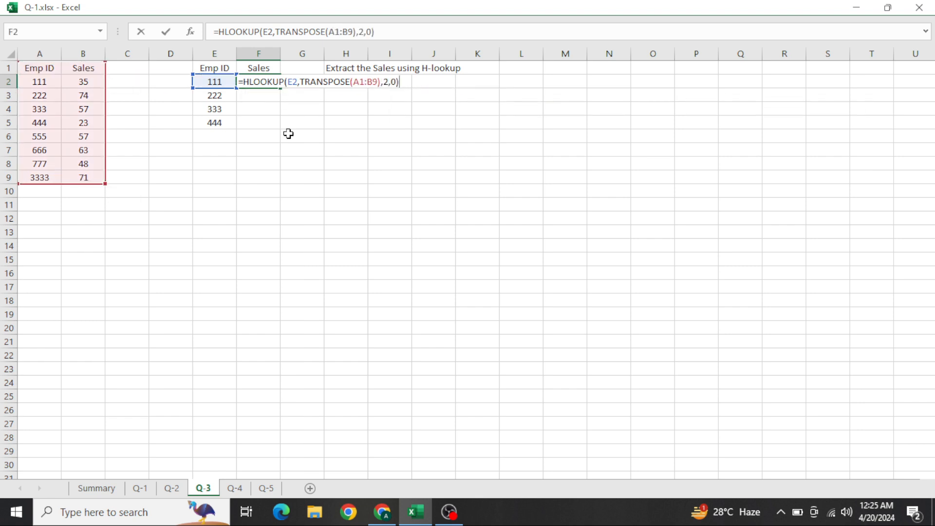
key(ctrl+shift+Return)
Fill the HLOOKUP array formula from F2 down to F5 for the remaining Emp IDs
key(Left)
key(ctrl+Down)
key(Right)
key(ctrl+shift+Up)
key(ctrl+d)
key(ctrl+Up)
key(Down)
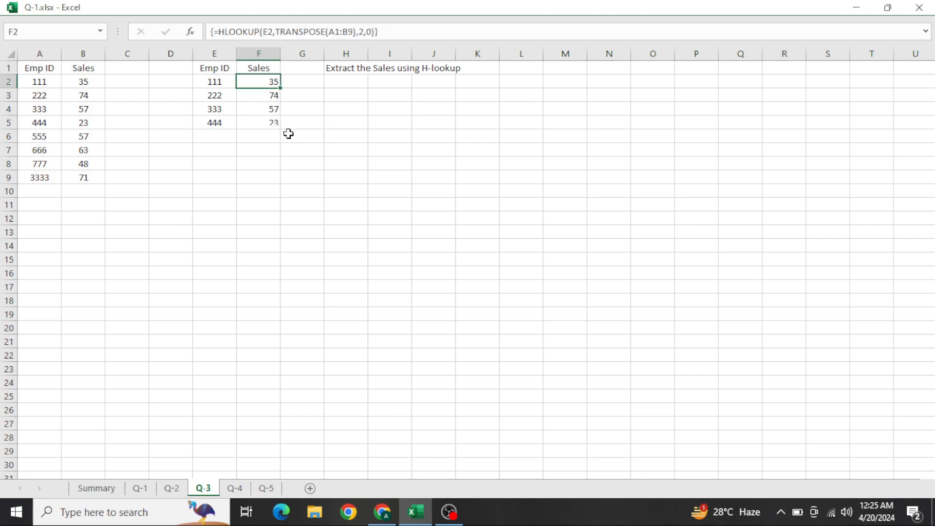
Copy the HLOOKUP formula text from F2 and enter it as plain text in G2
key(F2)
key(shift+Home)
key(ctrl+c)
key(Escape)
key(Right)
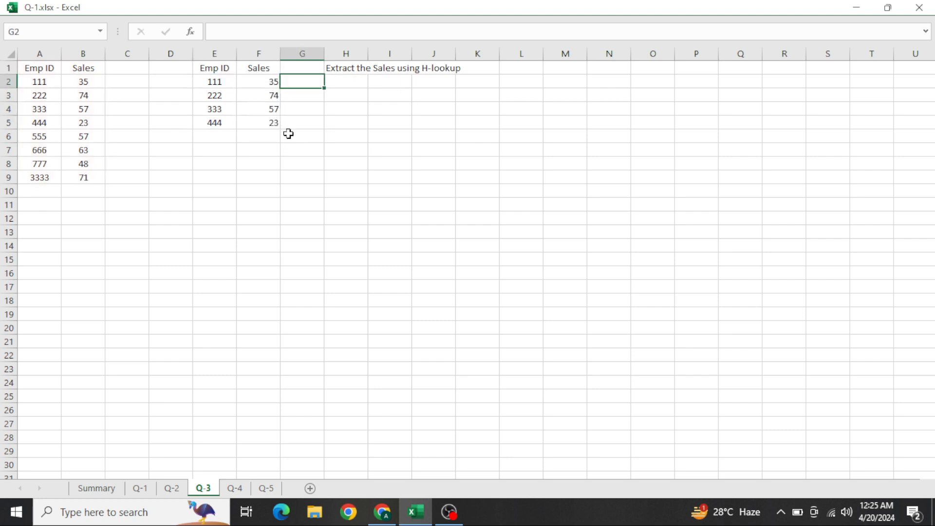
text(')
key(ctrl+v)
key(Return)
Check the looked-up sales against the first Emp ID and Sales rows of the source table
key(Left)
key(Left)
key(ctrl+Up)
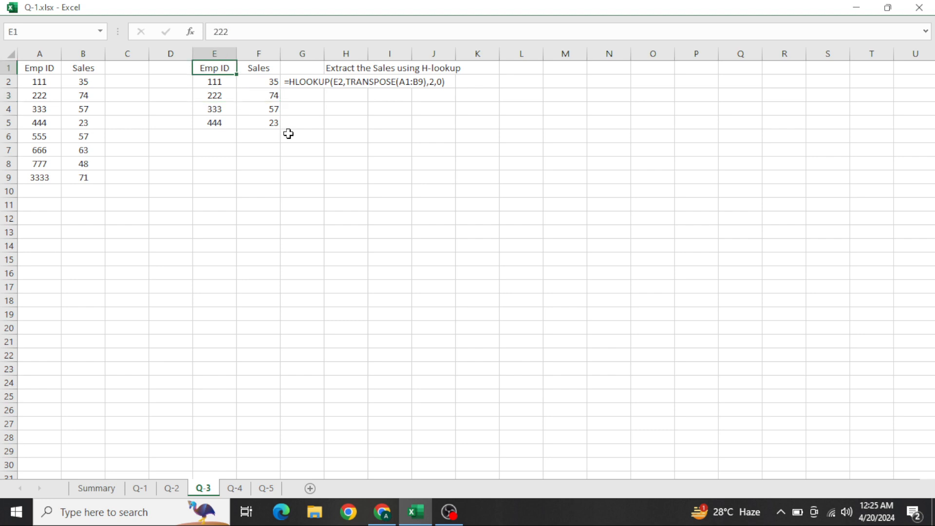
key(ctrl+Left)
key(ctrl+Left)
key(Down)
key(shift+Right)
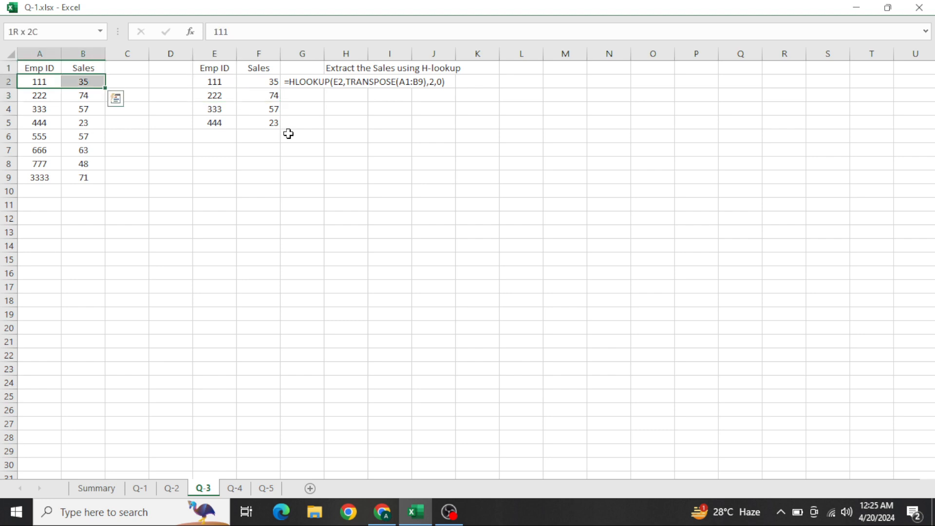
key(Down)
key(Right)
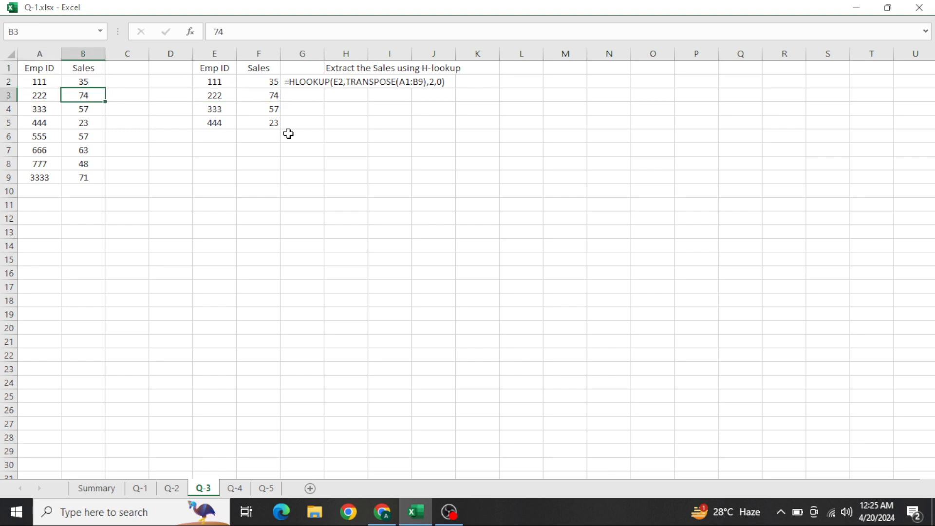
key(Down)
key(ctrl+Up)
key(ctrl+Left)
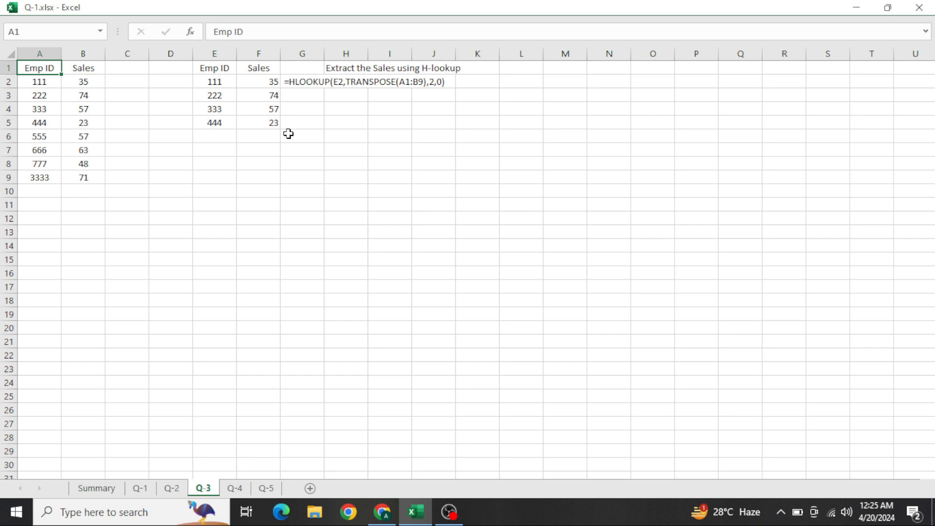
Open the Q-4 sheet and examine the unique-count task and the Emp IDs in A2:A14
key(ctrl+Page_Down)
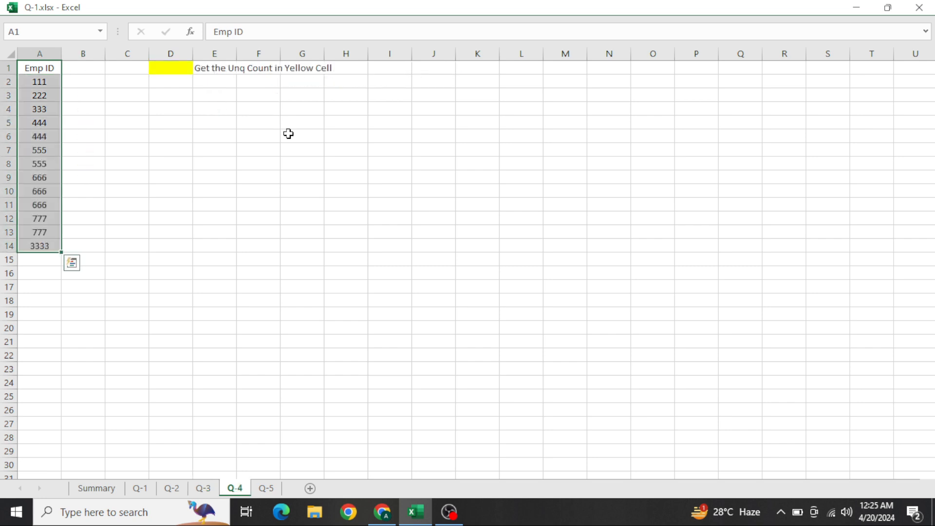
key(ctrl+Right)
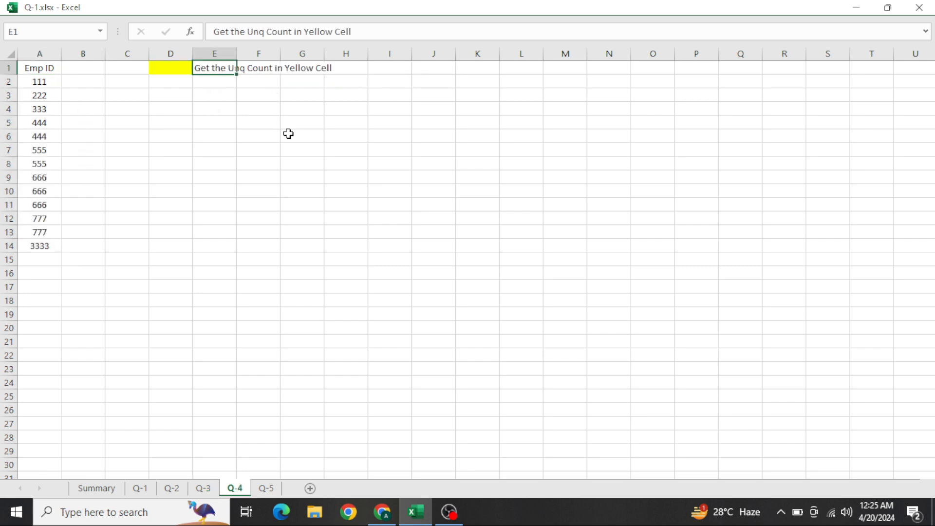
key(ctrl+Left)
key(Down)
key(ctrl+shift+Down)
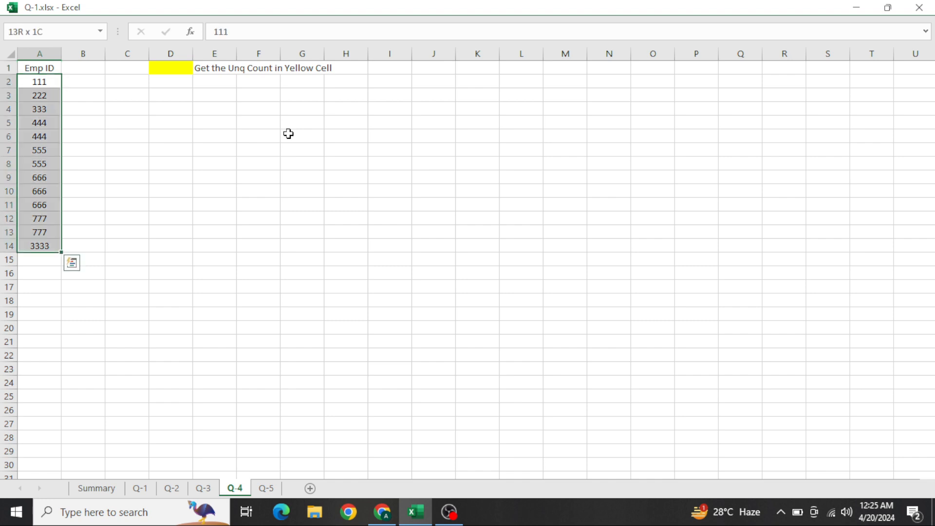
Start a SUM(1/COUNTIF( formula in yellow cell D1 with the absolute range $A$2:$A$14
key(ctrl+Up)
key(ctrl+Right)
key(Left)
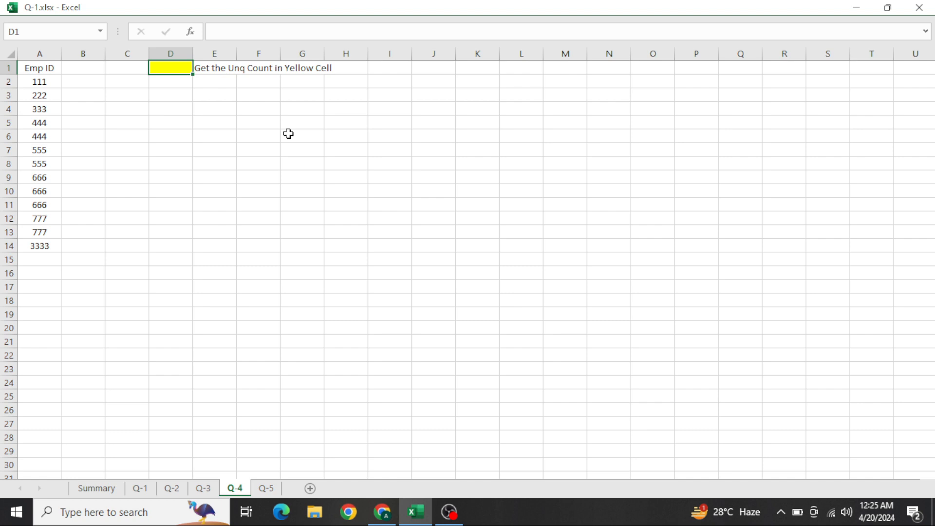
text(=sum)
key(Tab)
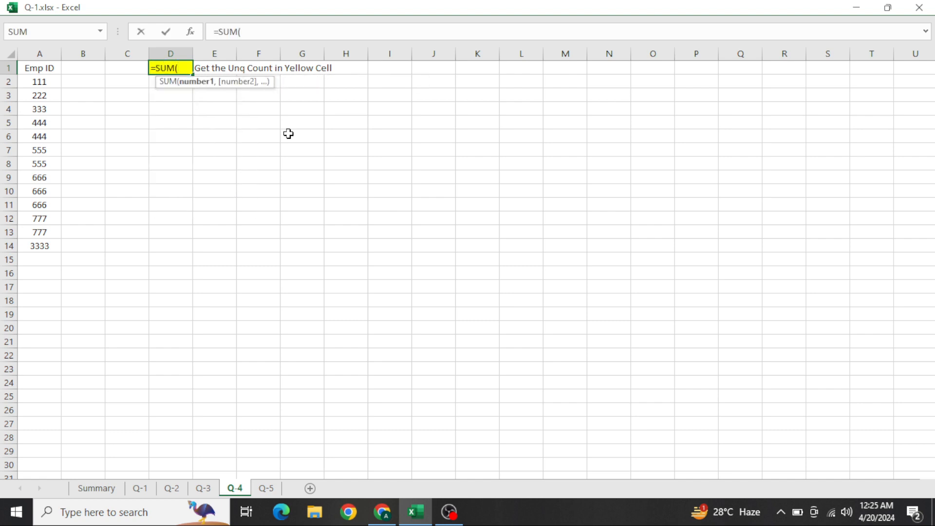
text(1/counti)
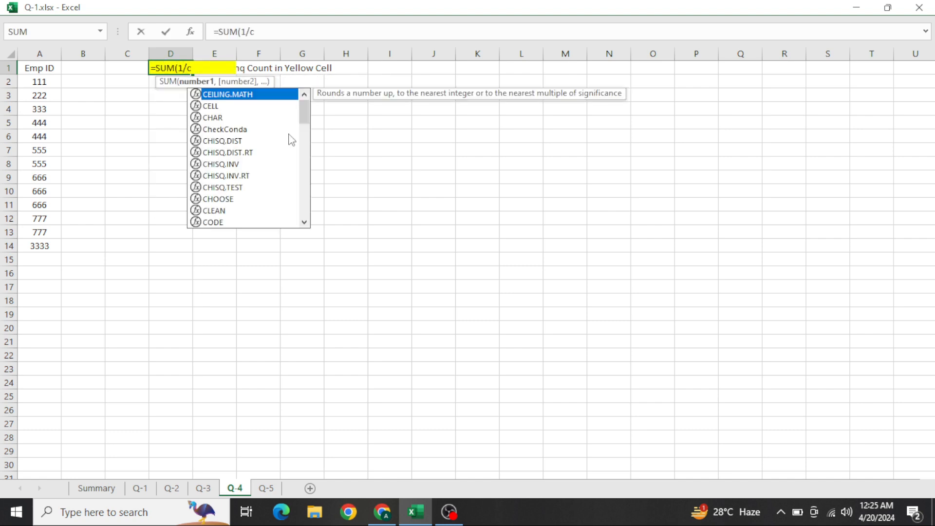
key(Tab)
key(Left)
key(Left)
key(Left)
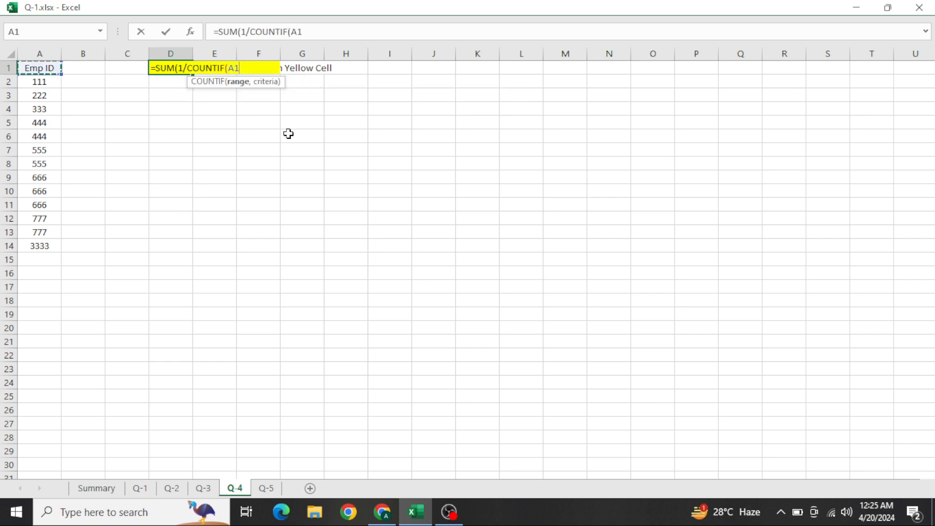
key(Down)
key(ctrl+shift+Down)
key(F4)
text(,)
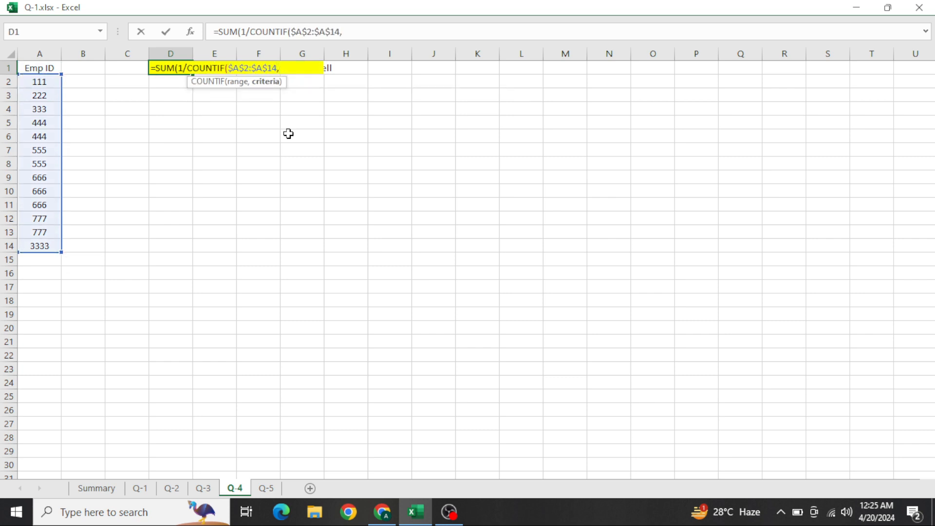
Complete the unique-count formula in D1 with $A$2:$A$14 as the COUNTIF criteria and enter it as an array formula
key(Left)
key(Left)
key(Left)
key(Down)
key(ctrl+shift+Down)
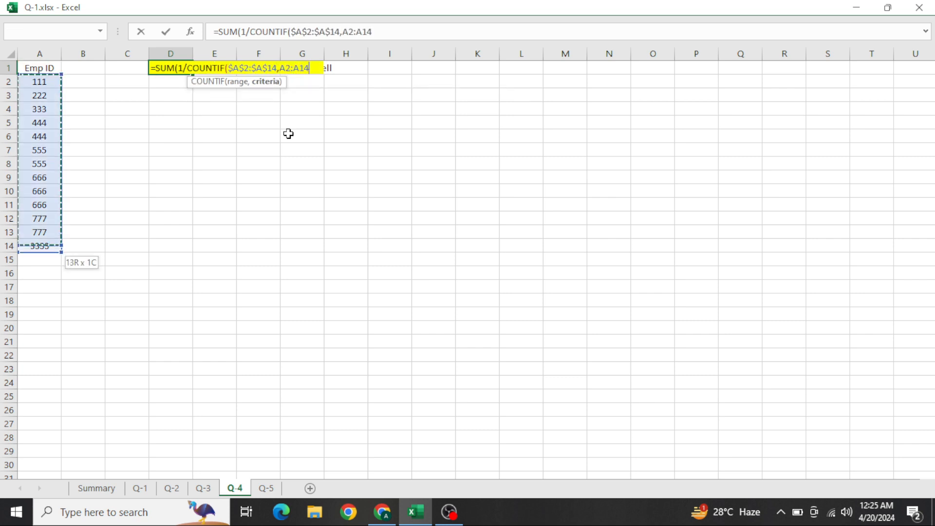
key(F4)
text()))
key(ctrl+shift+Return)
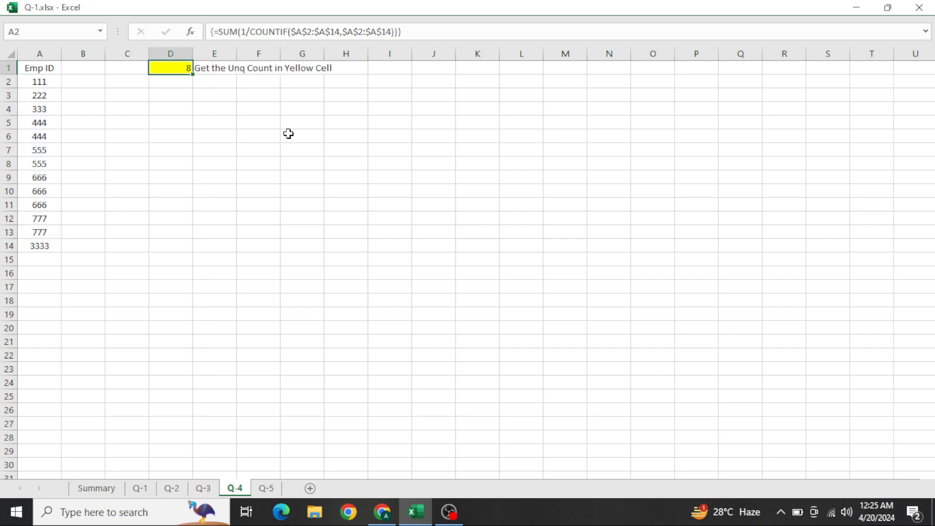
Copy the unique-count formula text from D1 and enter it as plain text in D3
key(F2)
key(shift+Home)
key(ctrl+c)
key(Escape)
key(Down)
key(Down)
key(F2)
key(ctrl+v)
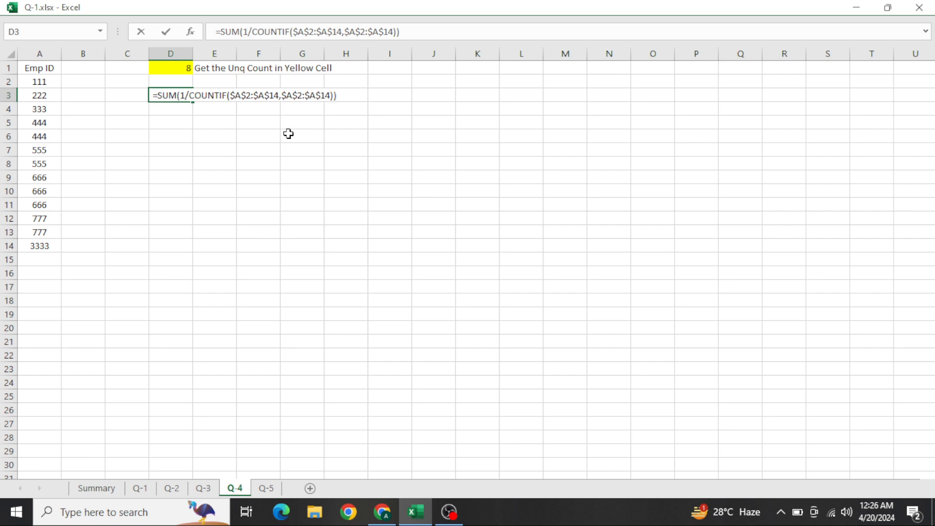
key(Return)
key(ctrl+Left)
key(ctrl+Up)
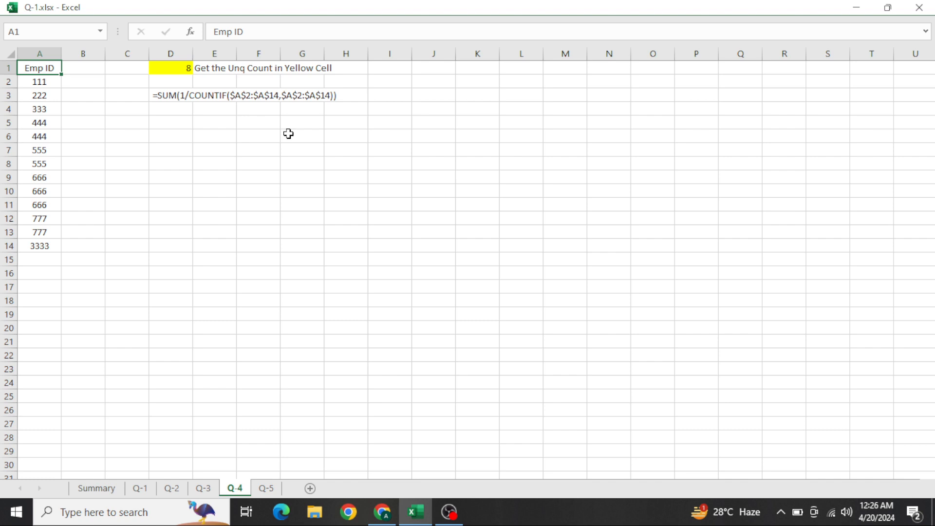
Open the Q-5 sheet and examine the Emp IDs in A1:A14 and the required horizontal output in D2:Q2
key(ctrl+Page_Down)
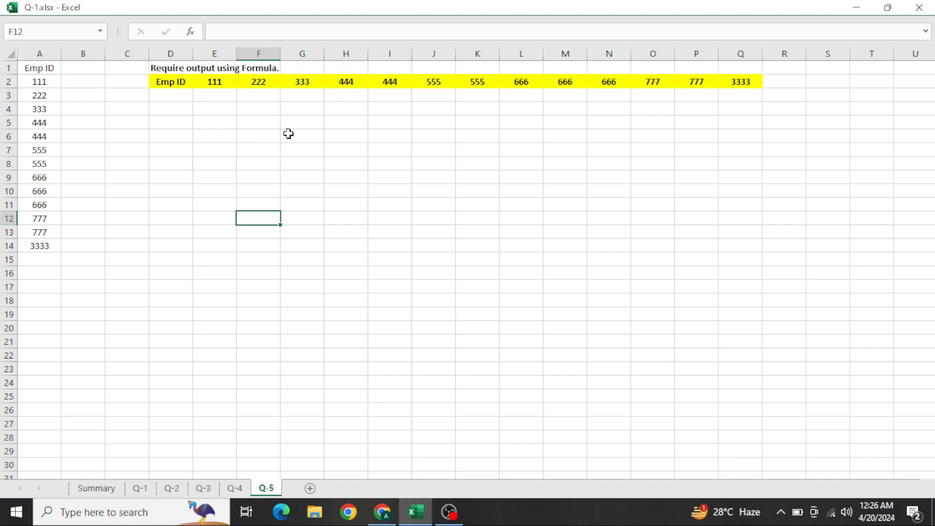
key(ctrl+Left)
key(ctrl+Up)
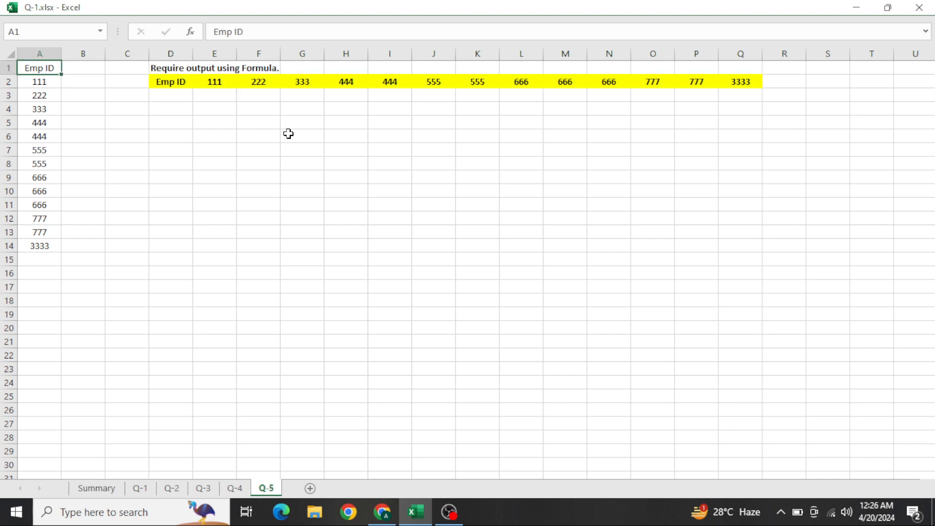
key(ctrl+shift+Down)
key(Down)
key(Down)
key(Right)
key(Up)
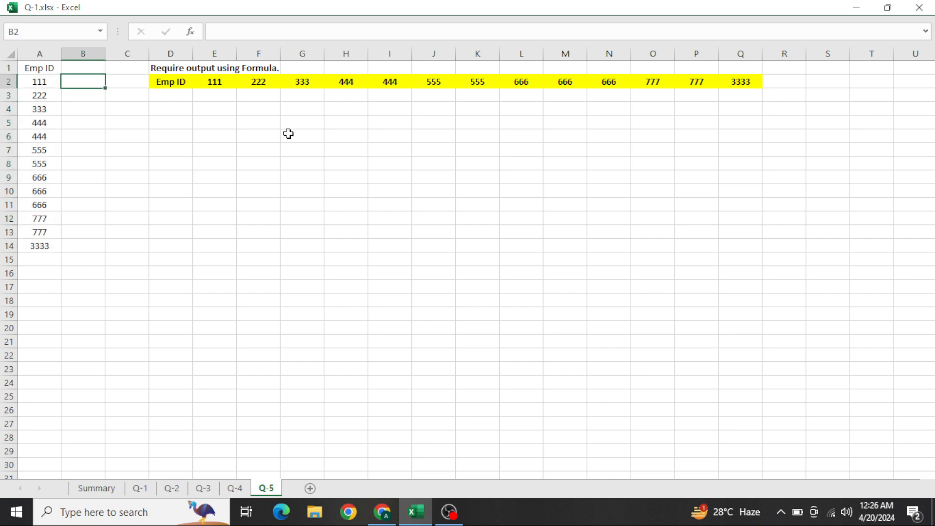
key(Left)
key(ctrl+Right)
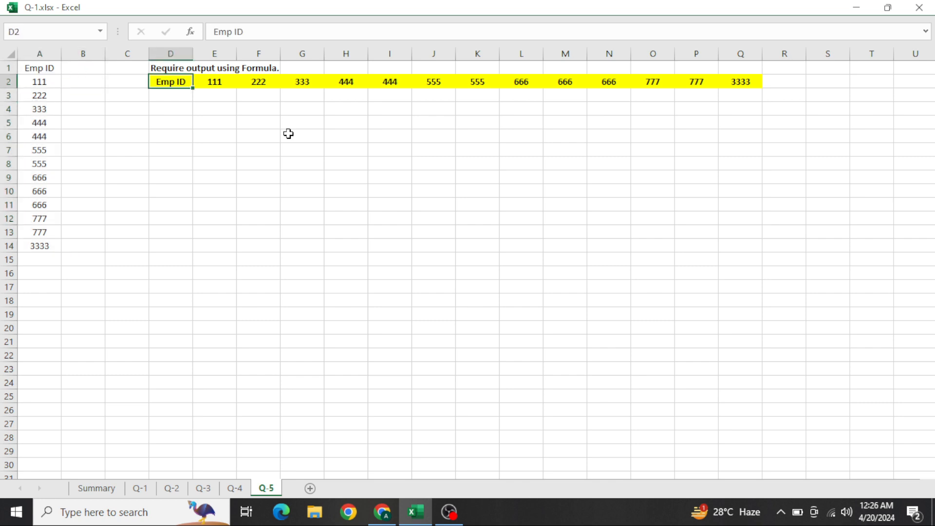
key(ctrl+shift+Right)
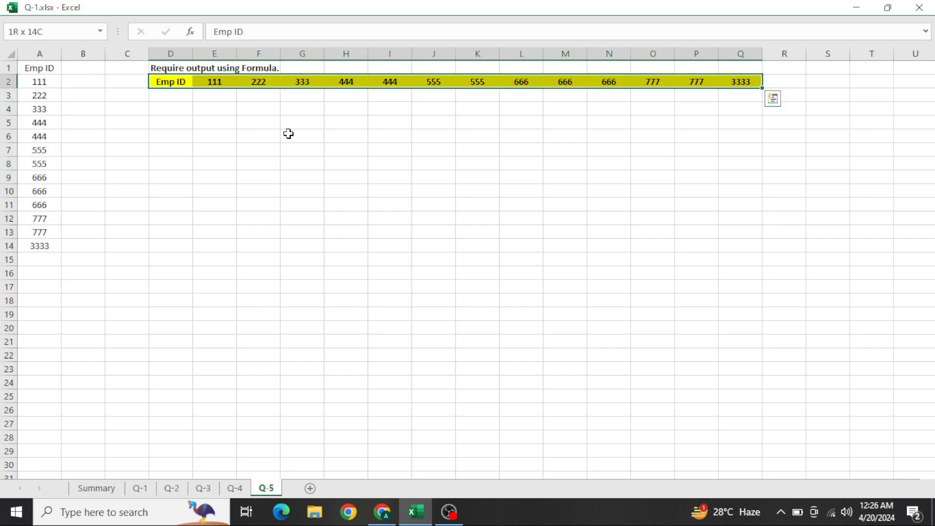
Enter the formula =OFFSET($A$1,COLUMN(A1),0) in D4, accepting the proposed correction for the missing closing parenthesis
key(Down)
key(Down)
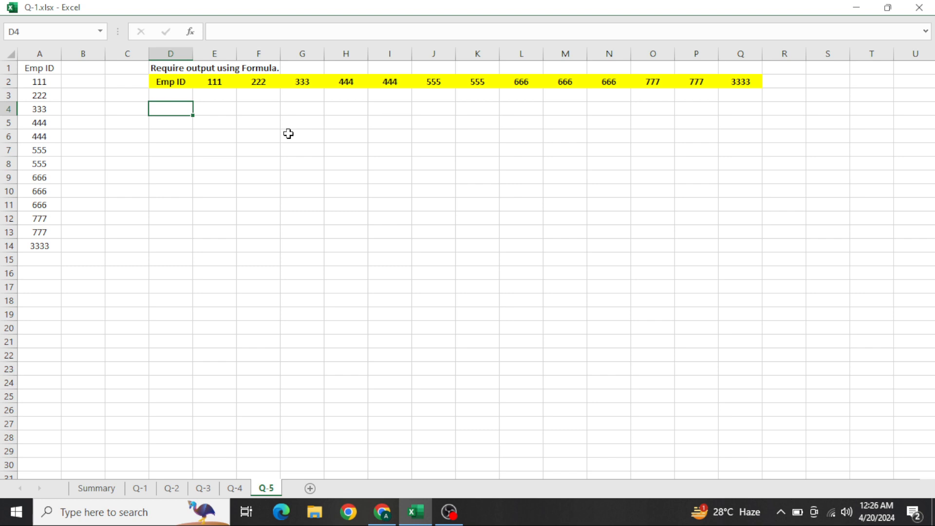
text(=of)
key(Tab)
key(ctrl+Left)
key(ctrl+Up)
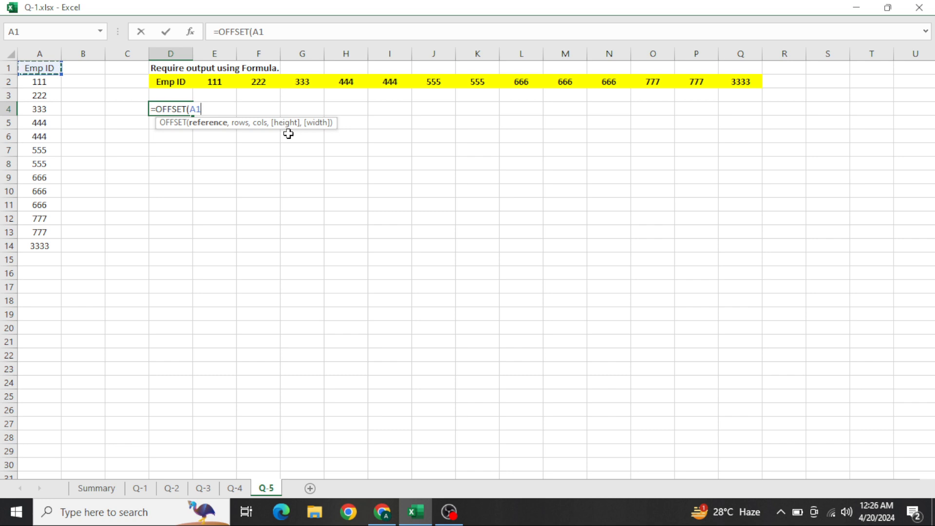
key(F4)
text(,)
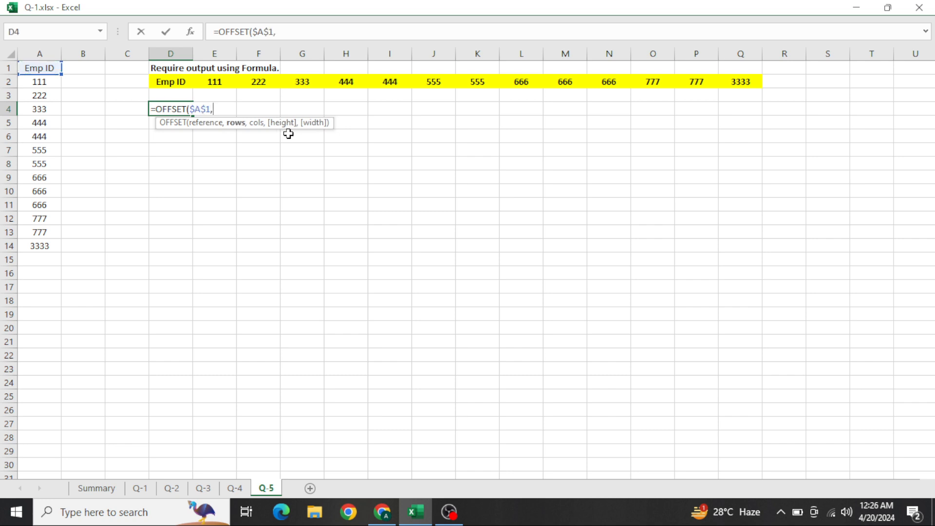
text(col)
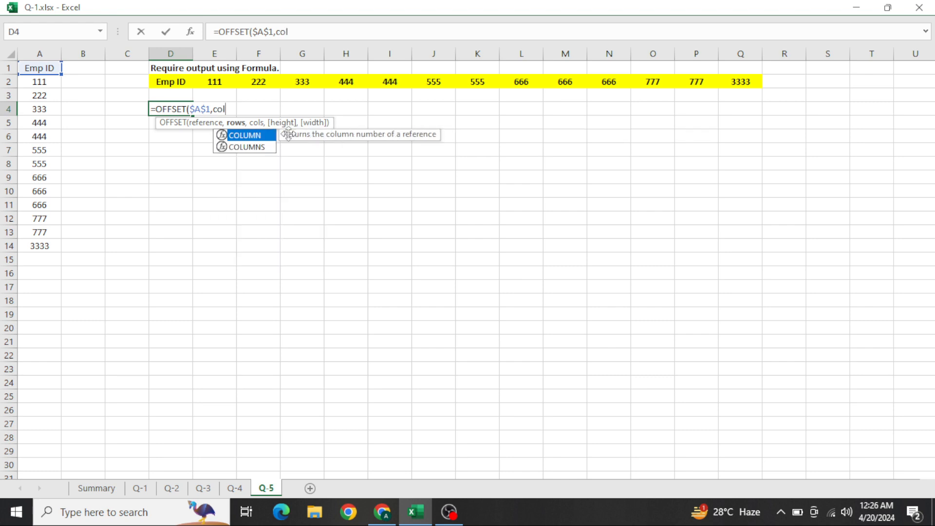
key(Tab)
text(A)
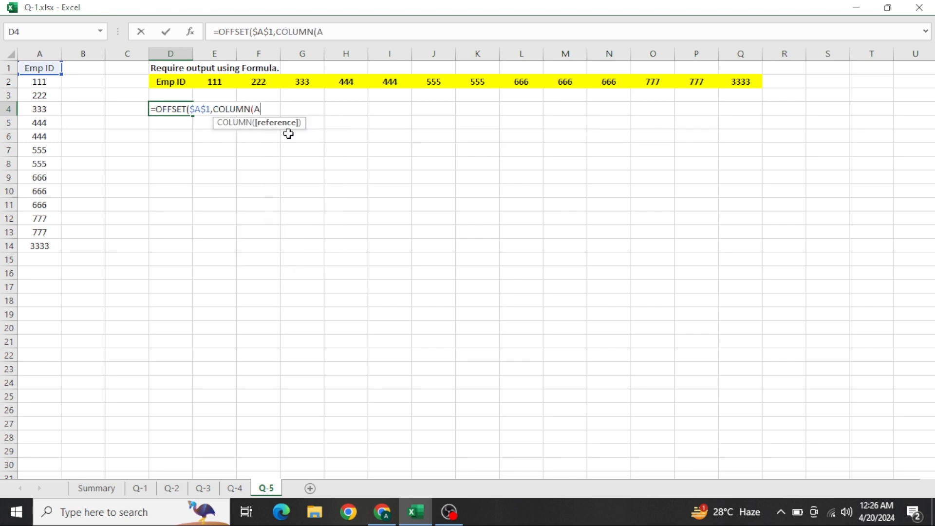
text(1))
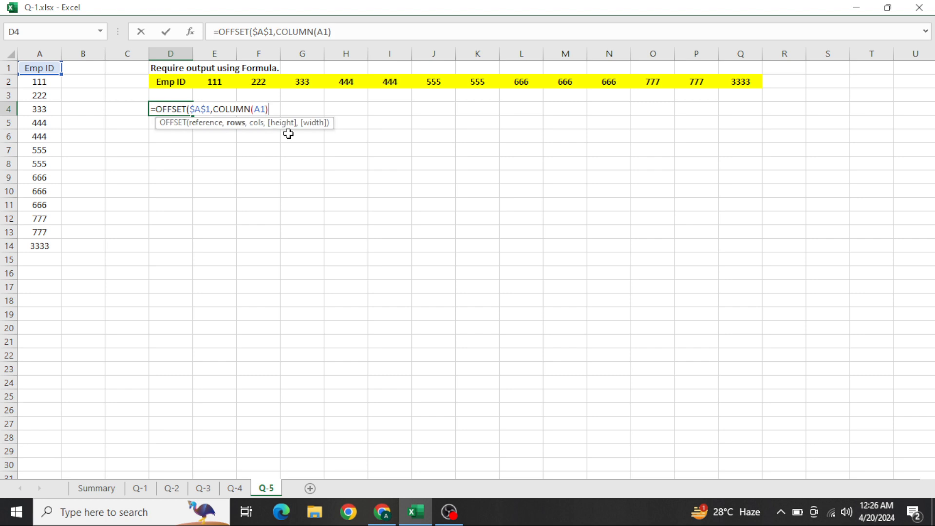
text(,0)
key(Return)
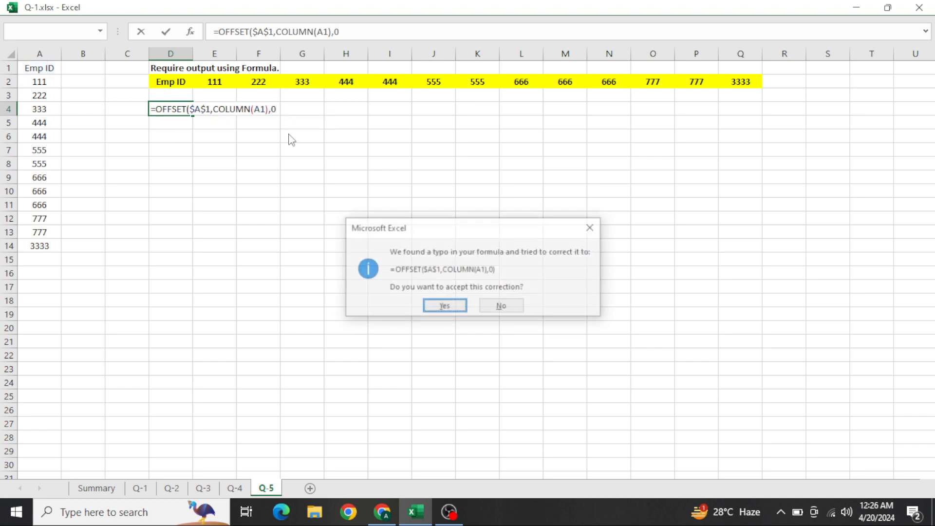
key(Return)
Try filling the D4 formula down through D15, and undo the fill
key(Up)
key(shift+Down)
key(shift+Down)
key(shift+Down)
key(shift+Down)
key(shift+Down)
key(shift+Down)
key(shift+Down)
key(shift+Down)
key(shift+Down)
key(shift+Down)
key(shift+Down)
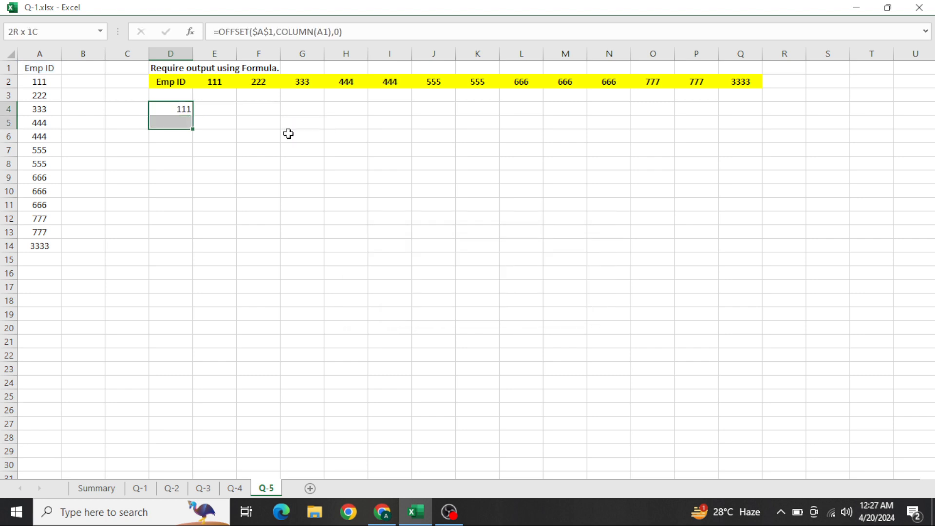
key(ctrl+d)
key(ctrl+z)
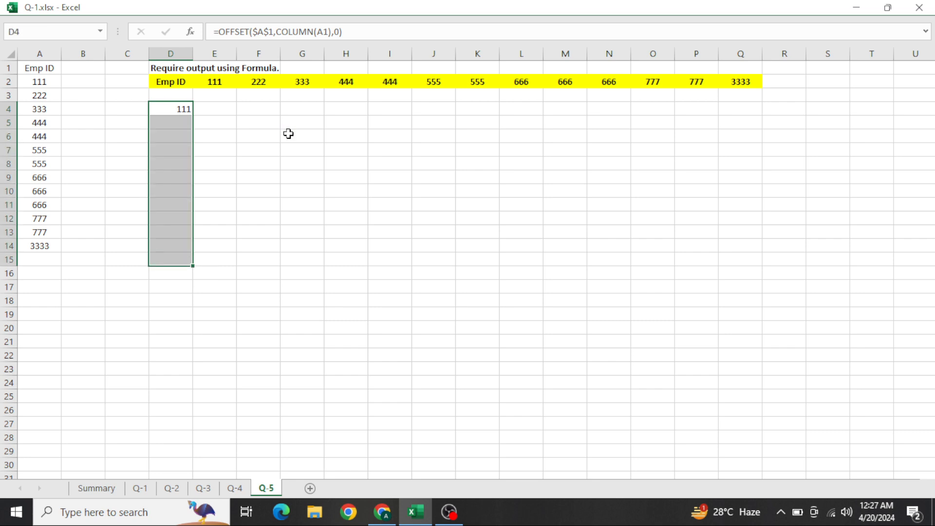
Fill the OFFSET formula from D4 across the row through Q4
key(shift+Up)
key(shift+Up)
key(shift+Up)
key(shift+Up)
key(shift+Up)
key(shift+Up)
key(shift+Up)
key(shift+Up)
key(shift+Up)
key(shift+Up)
key(shift+Up)
key(shift+Right)
key(shift+Right)
key(shift+Right)
key(shift+Right)
key(shift+Right)
key(shift+Right)
key(shift+Right)
key(shift+Right)
key(shift+Right)
key(shift+Right)
key(shift+Right)
key(shift+Right)
key(shift+Right)
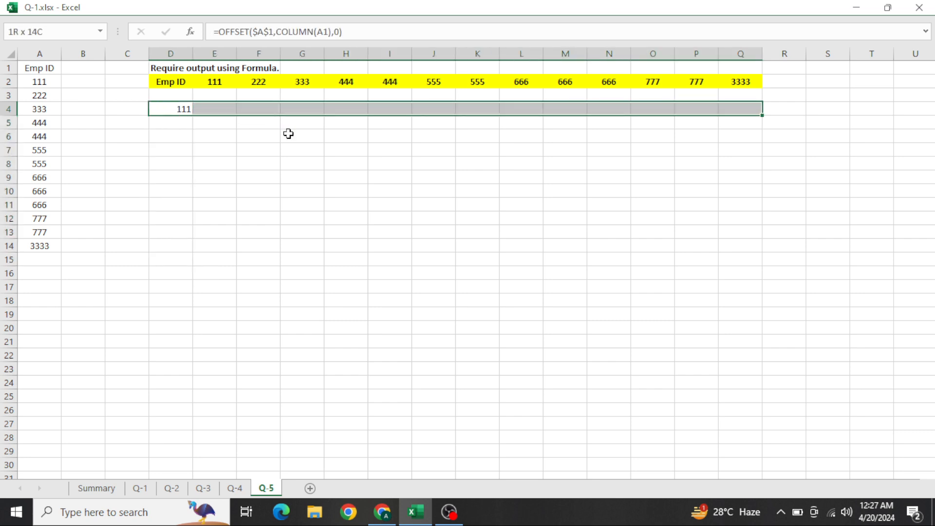
key(ctrl+r)
key(Right)
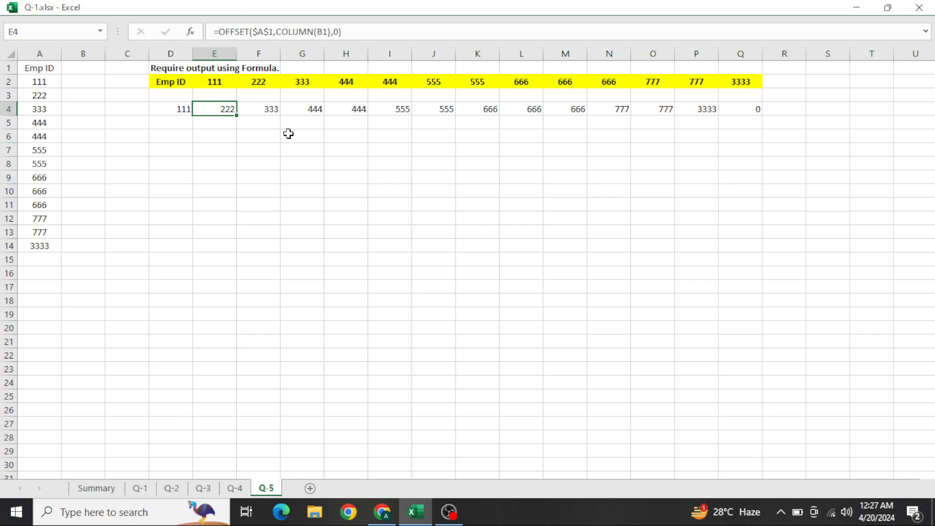
Move the formulas in D4:Q4 one column over to start at E4, and clear the surplus formula in R4
key(Left)
key(ctrl+shift+Right)
key(ctrl+x)
key(Right)
key(ctrl+v)
key(ctrl+Right)
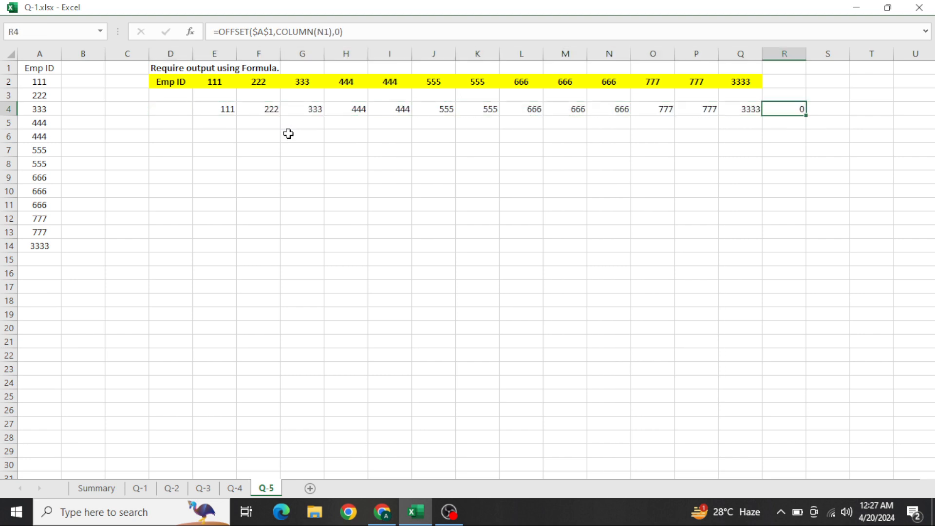
key(Delete)
Copy the highlighted Emp ID header from D2 into D4
key(ctrl+Left)
key(Left)
key(Up)
key(Up)
key(ctrl+c)
key(Down)
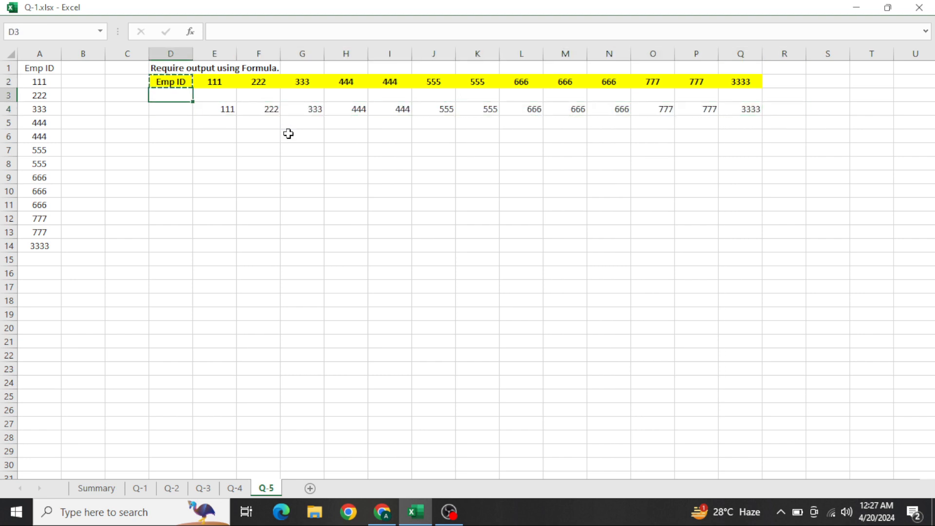
key(Down)
key(ctrl+v)
key(Escape)
Set the Emp ID in A4 to 111 to test the linked horizontal list
key(ctrl+Left)
text(1)
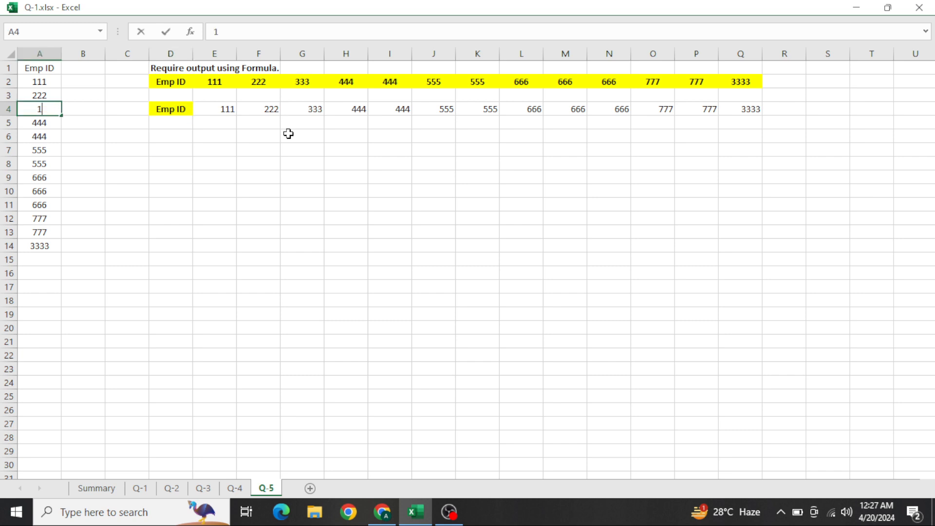
text(11)
key(Return)
Copy the formula text =OFFSET($A$1,COLUMN(A1),0) from E4 and enter it as plain text in E7
key(Up)
key(Right)
key(Up)
key(Right)
key(Right)
key(Right)
key(Down)
key(F2)
key(shift+Home)
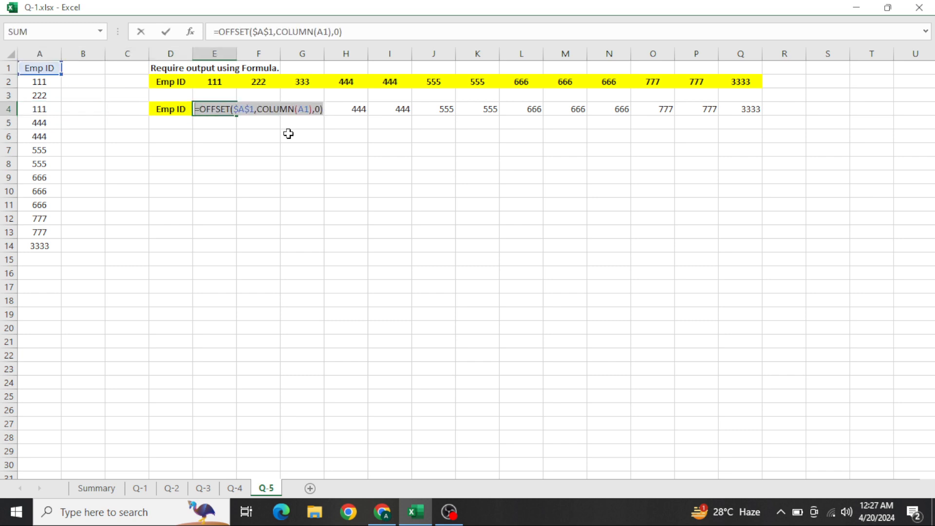
key(ctrl+c)
key(Return)
key(Down)
key(Down)
key(ctrl+v)
key(Return)
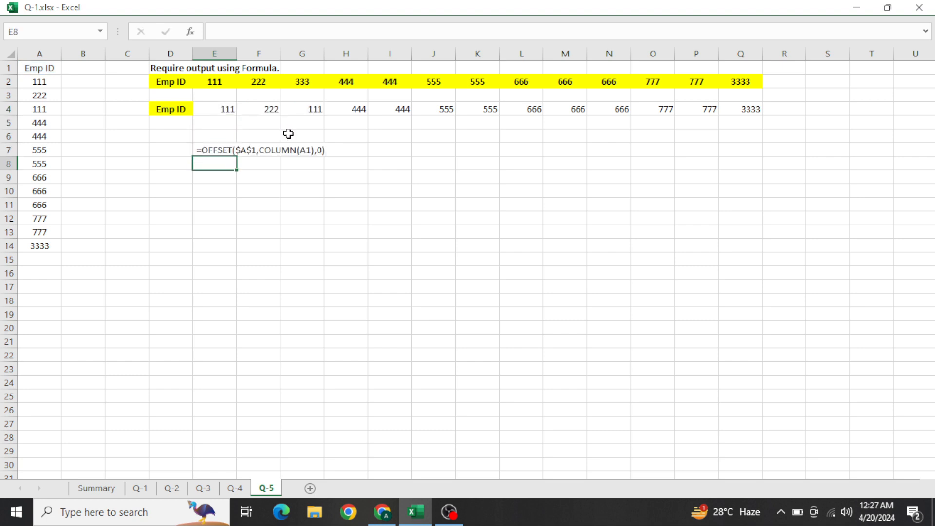
Select A1 on the Q-5 sheet and go back through the question sheets to the Summary sheet
key(ctrl+Left)
key(ctrl+Up)
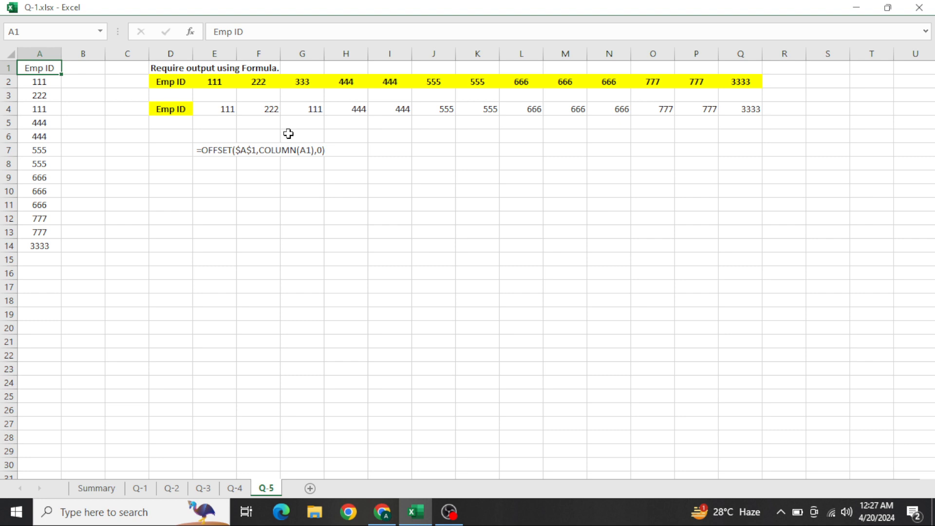
key(ctrl+Page_Up)
key(ctrl+Page_Up)
key(ctrl+Page_Up)
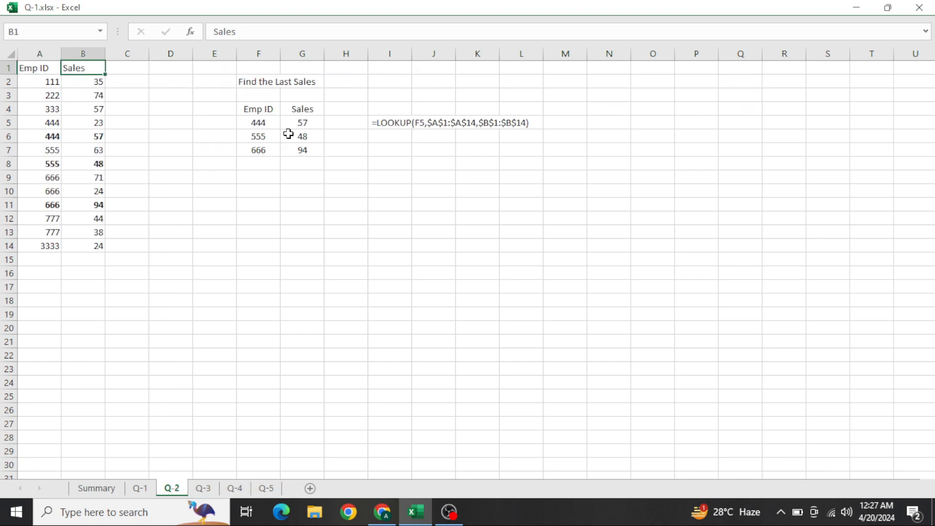
key(ctrl+Page_Up)
key(ctrl+Page_Up)
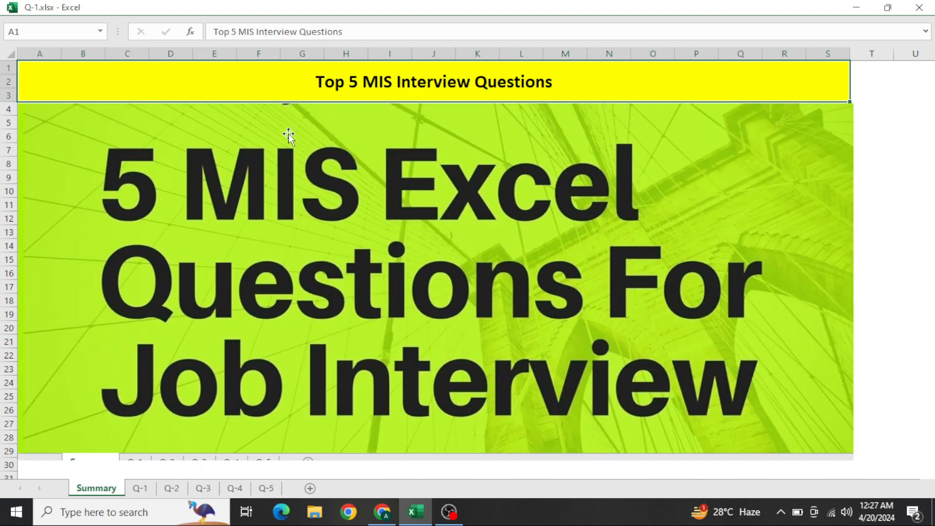